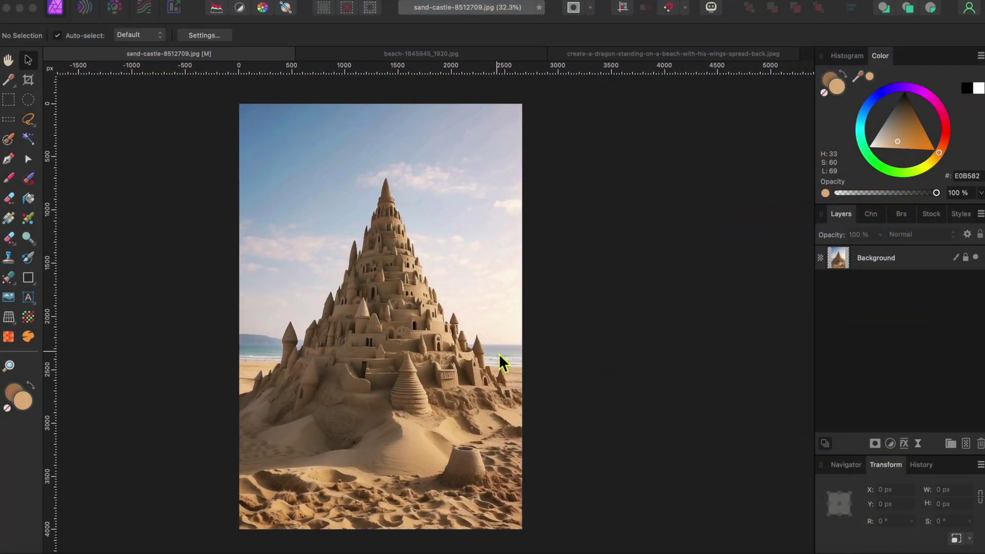
Extend the canvas rightward with the Crop tool to about 6114 x 4000 px, leaving the added area empty.
scroll(498, 353, "right", 5)
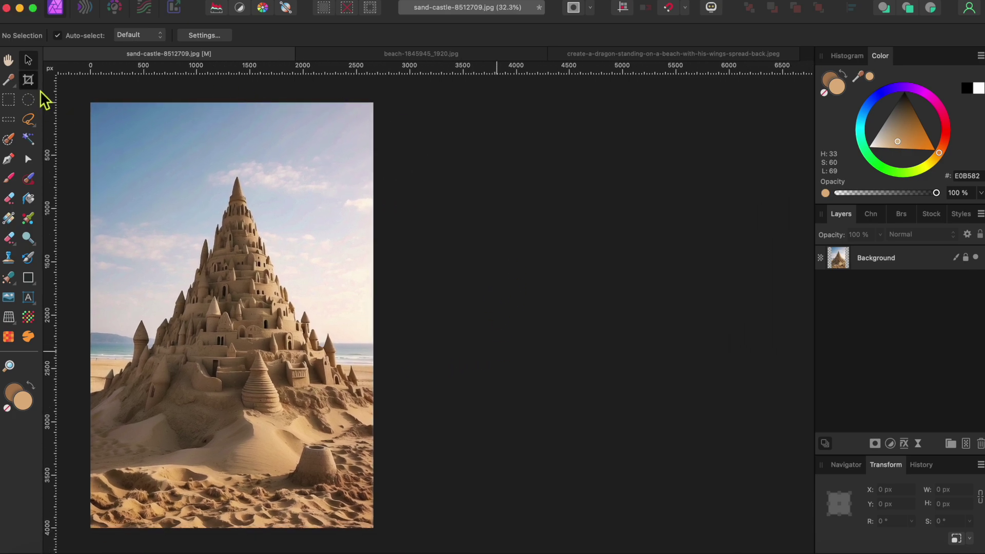
left_click(28, 80)
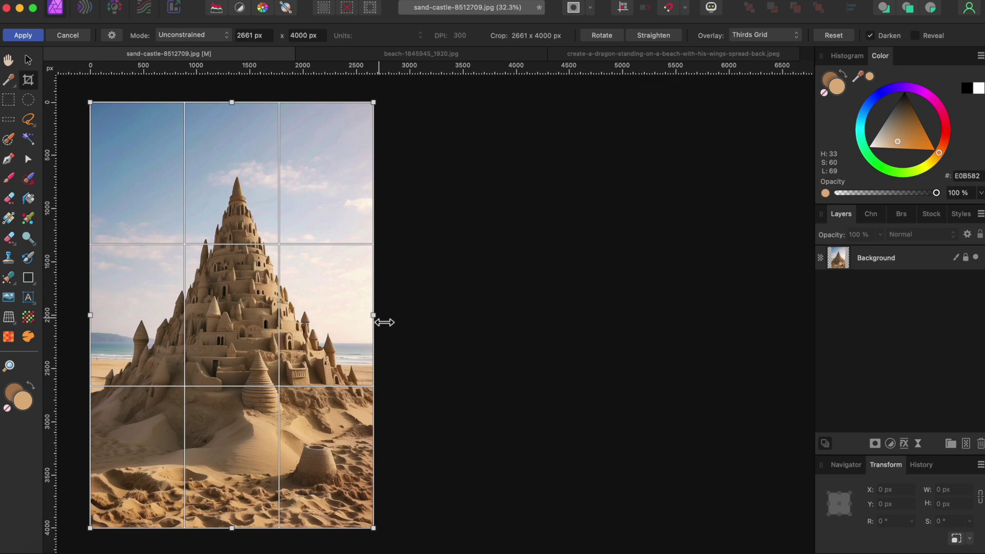
left_click_drag(384, 322, 752, 323)
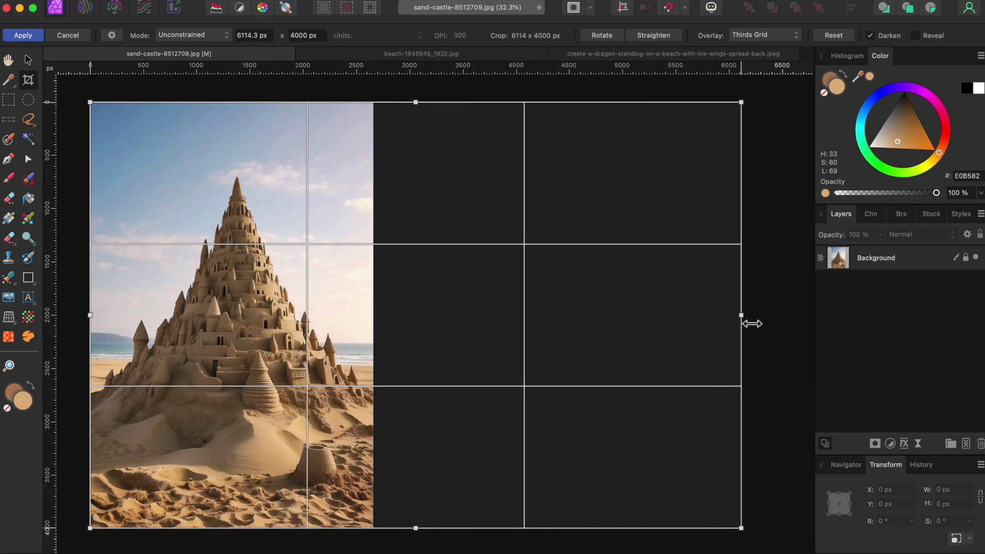
left_click(33, 36)
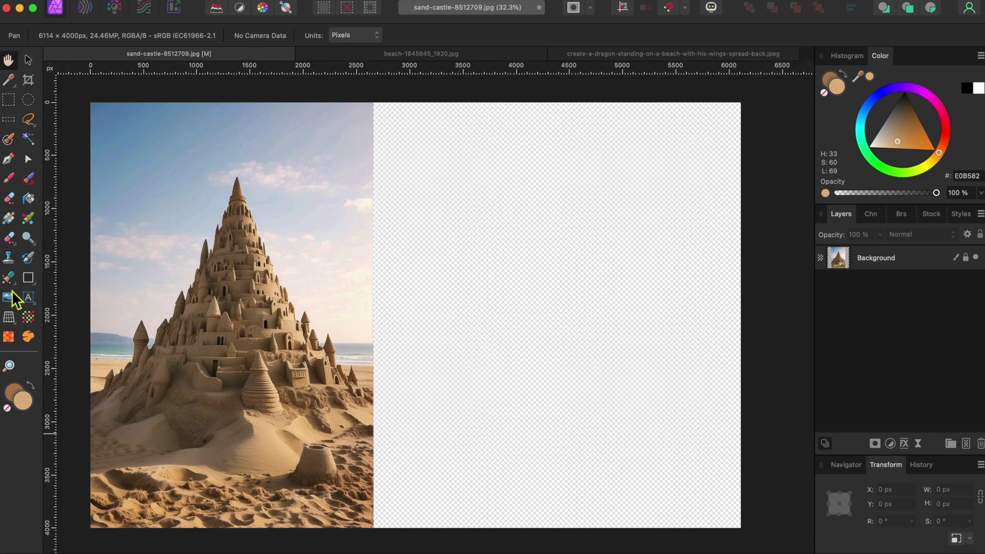
Clone the rippled foreground sand on the Background layer across the lower part of the empty canvas extension with a 293.7 px brush.
left_click(10, 261)
left_click(76, 509, "alt")
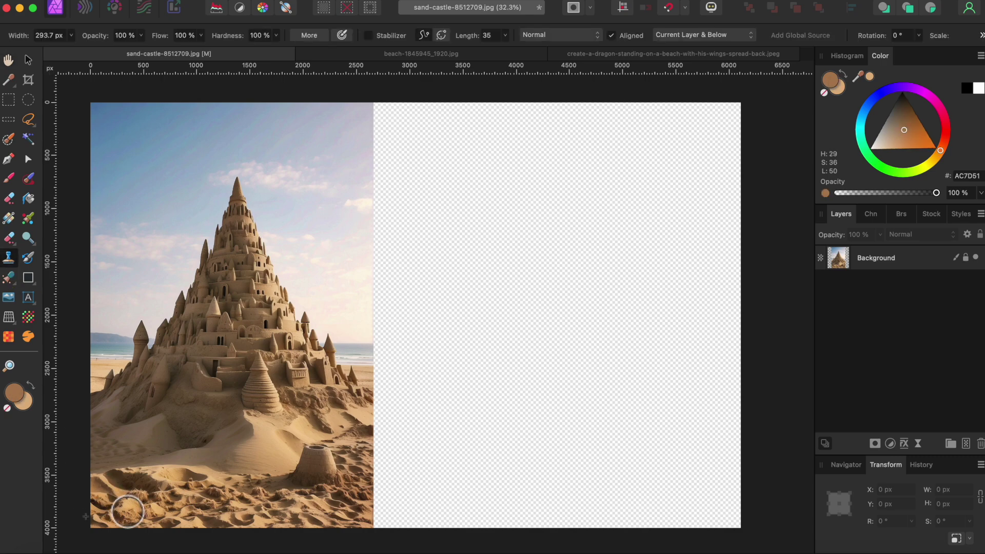
left_click(124, 516, "alt")
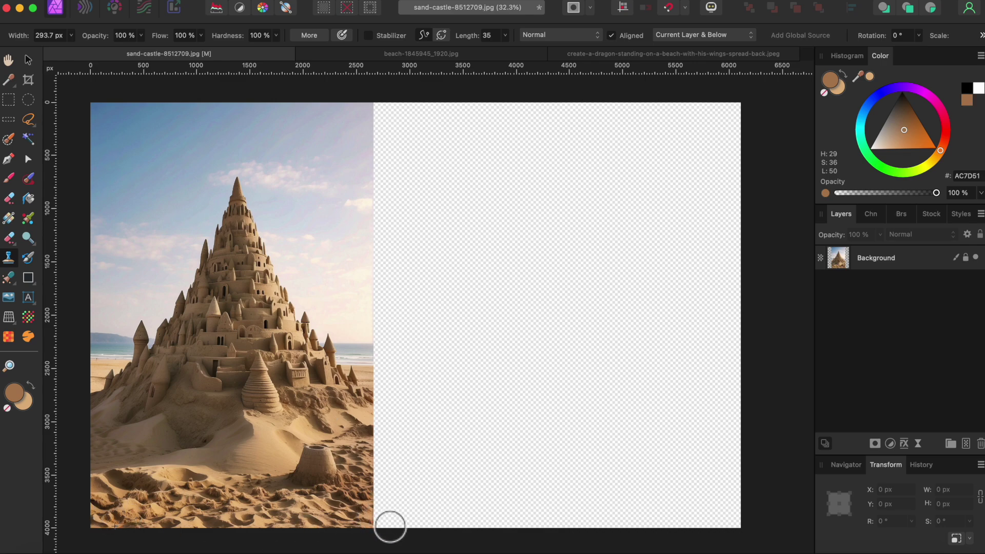
left_click(912, 263)
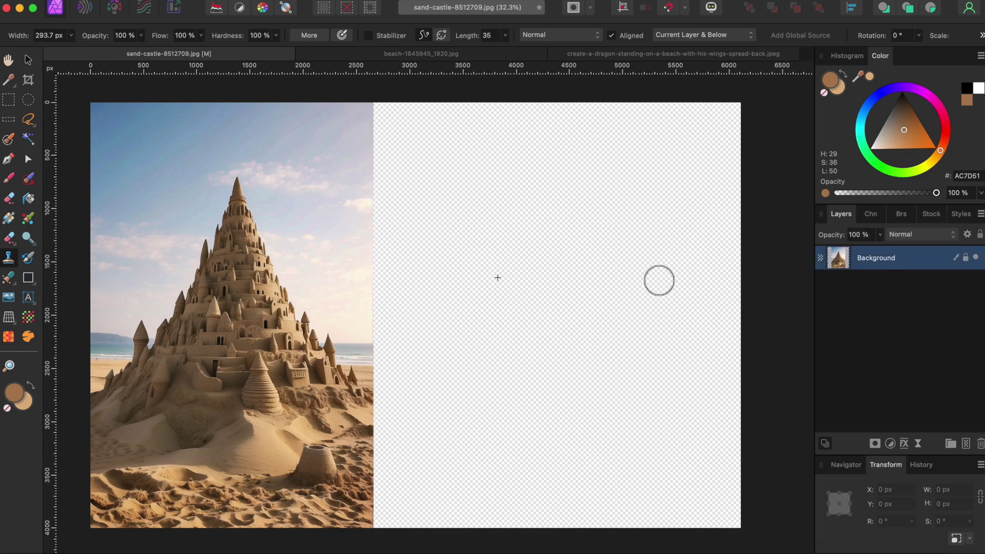
mouse_move(367, 521)
left_mouse_down()
mouse_move(399, 525)
mouse_move(393, 537)
mouse_move(385, 505)
mouse_move(406, 503)
mouse_move(441, 525)
mouse_move(416, 534)
mouse_move(485, 528)
mouse_move(474, 505)
mouse_move(396, 492)
mouse_move(383, 467)
mouse_move(503, 519)
mouse_move(525, 523)
mouse_move(534, 502)
mouse_move(451, 478)
left_mouse_up()
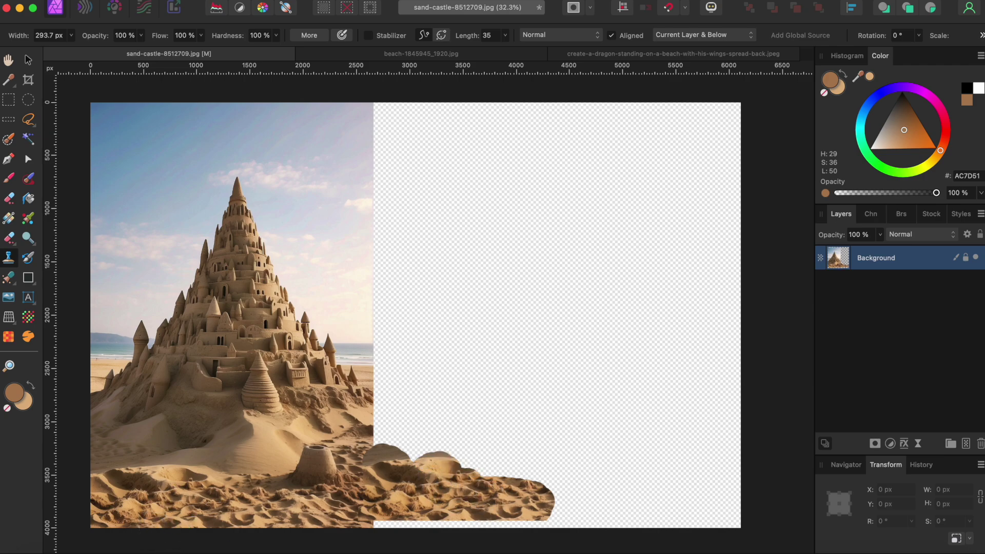
mouse_move(393, 524)
left_mouse_down()
mouse_move(315, 528)
mouse_move(413, 528)
mouse_move(367, 542)
mouse_move(554, 528)
mouse_move(572, 516)
mouse_move(567, 501)
mouse_move(582, 523)
mouse_move(609, 523)
mouse_move(614, 499)
mouse_move(638, 523)
mouse_move(720, 529)
mouse_move(744, 518)
mouse_move(728, 504)
mouse_move(652, 493)
mouse_move(737, 481)
mouse_move(615, 478)
mouse_move(623, 530)
mouse_move(549, 468)
mouse_move(520, 486)
mouse_move(503, 472)
left_mouse_up()
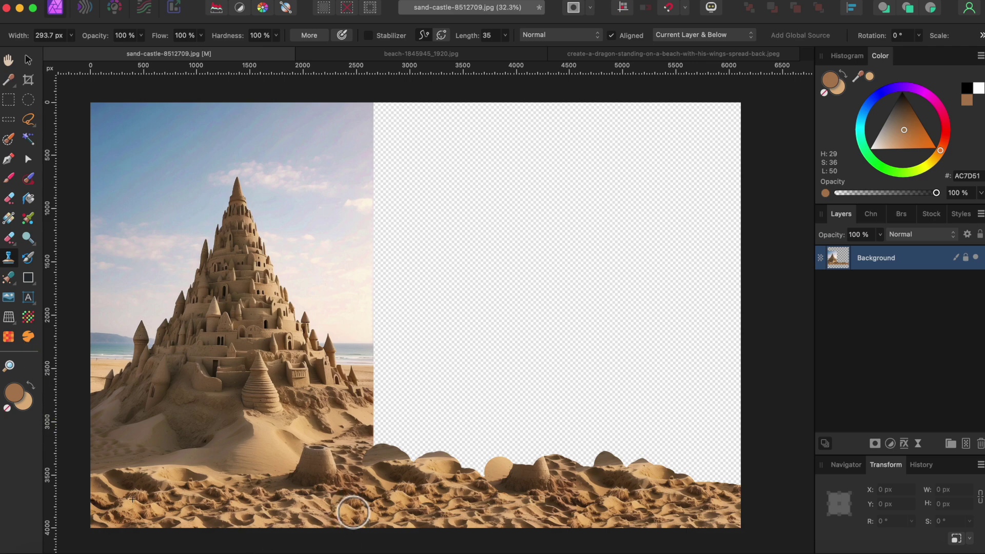
mouse_move(363, 514)
left_mouse_down()
mouse_move(501, 484)
mouse_move(390, 466)
mouse_move(393, 440)
mouse_move(456, 467)
mouse_move(446, 455)
mouse_move(647, 472)
left_mouse_up()
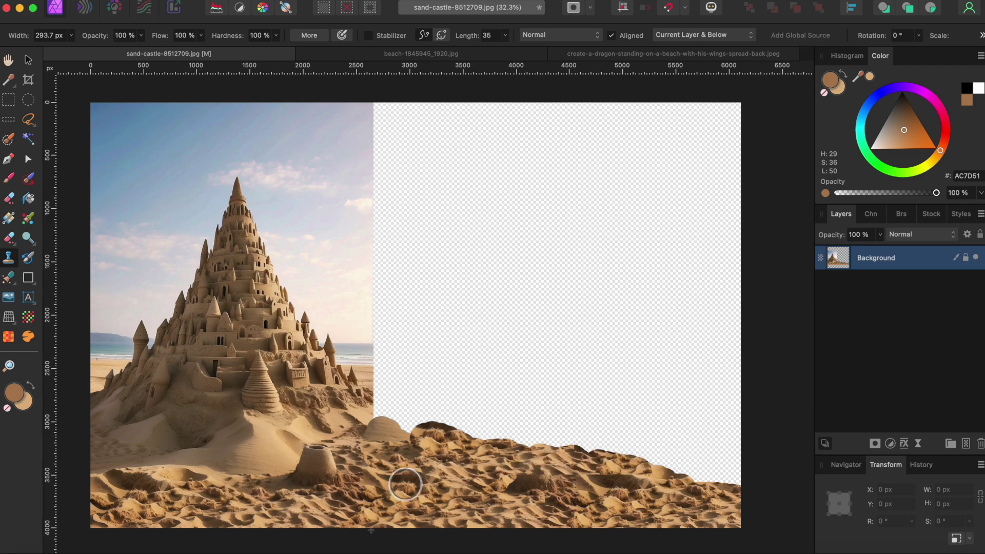
mouse_move(326, 494)
left_mouse_down()
mouse_move(411, 446)
mouse_move(399, 474)
mouse_move(386, 446)
mouse_move(493, 461)
left_mouse_up()
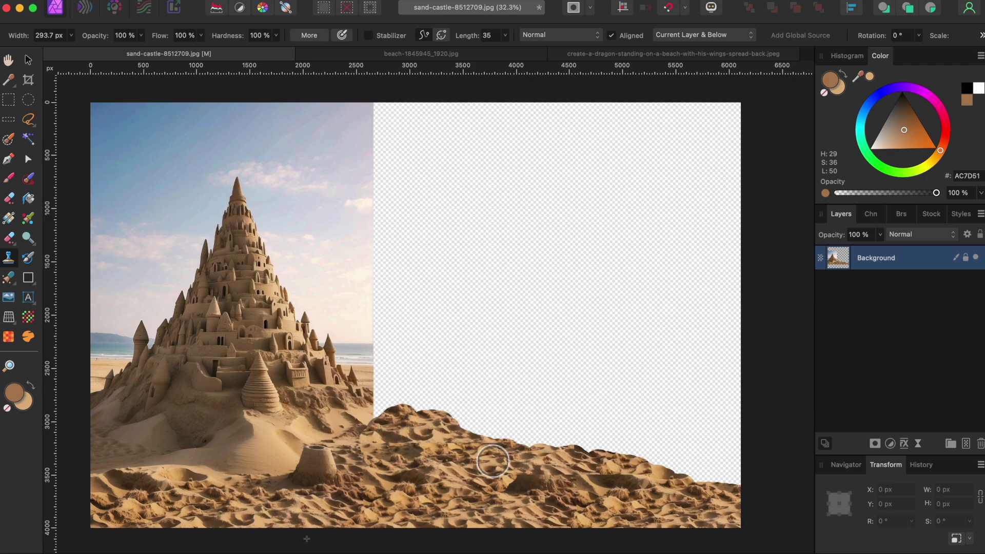
Clone more sand along the castle's right base with a brush reduced to about 153 px, joining it to the extended slope.
left_click(250, 464, "alt")
key("[")
key("[")
left_click_drag(379, 403, 405, 416)
key("[")
mouse_move(329, 440)
left_mouse_down()
mouse_move(371, 413)
mouse_move(424, 417)
mouse_move(396, 415)
mouse_move(532, 506)
mouse_move(519, 487)
mouse_move(418, 441)
left_mouse_up()
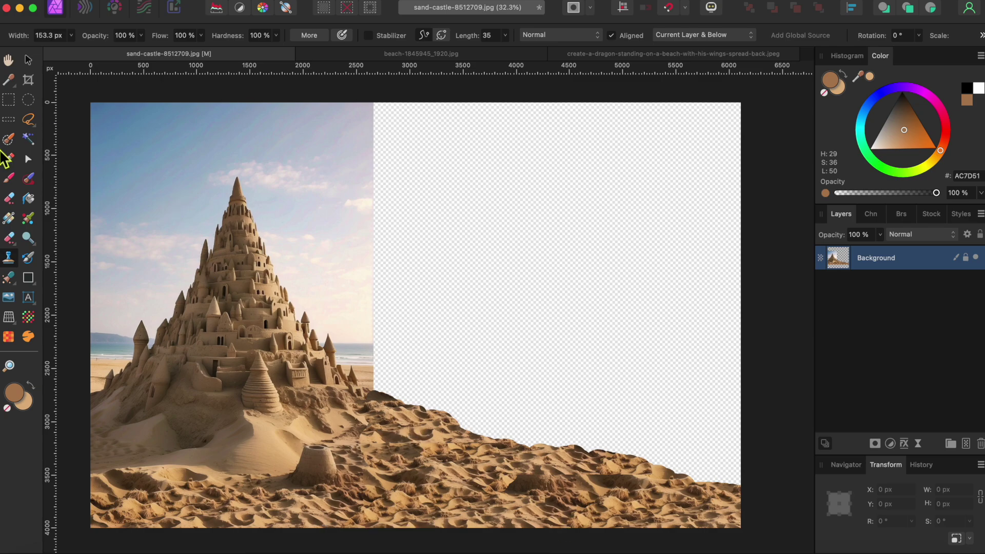
Select the sky, sea and beach behind the sandcastle with the Selection Brush at a width of about 263 px.
left_click(9, 141)
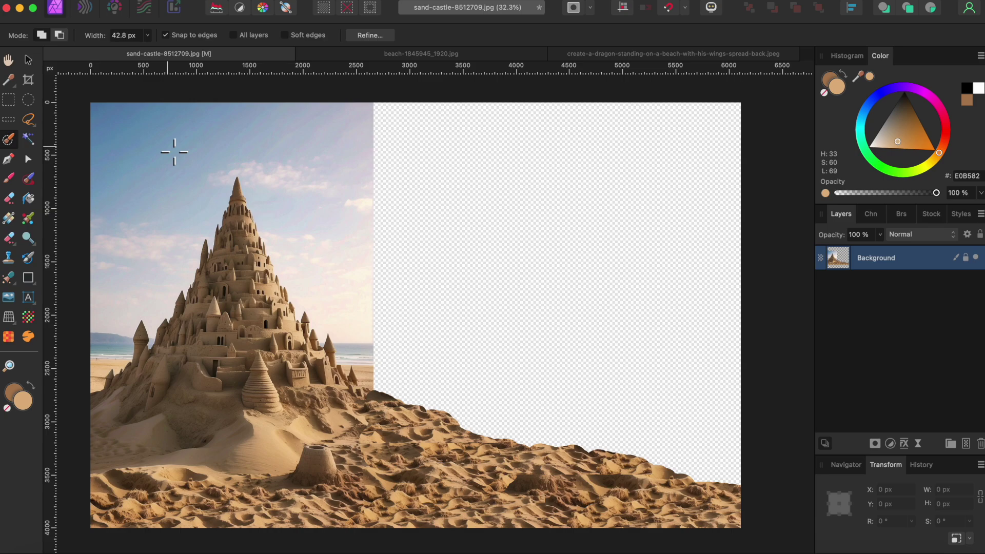
key("bracketright")
key("bracketright")
key("bracketright")
key("bracketright")
key("bracketright")
key("bracketright")
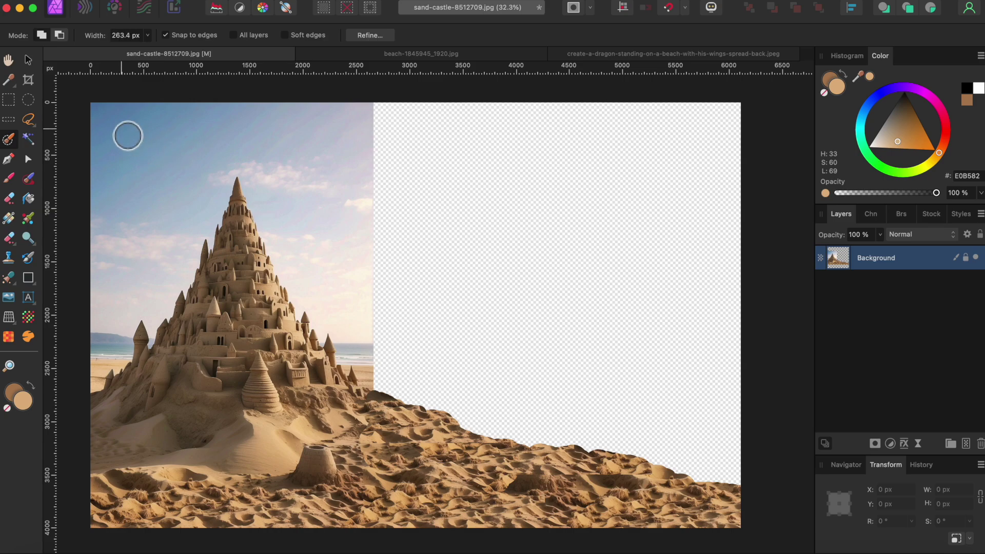
left_click_drag(128, 136, 128, 215)
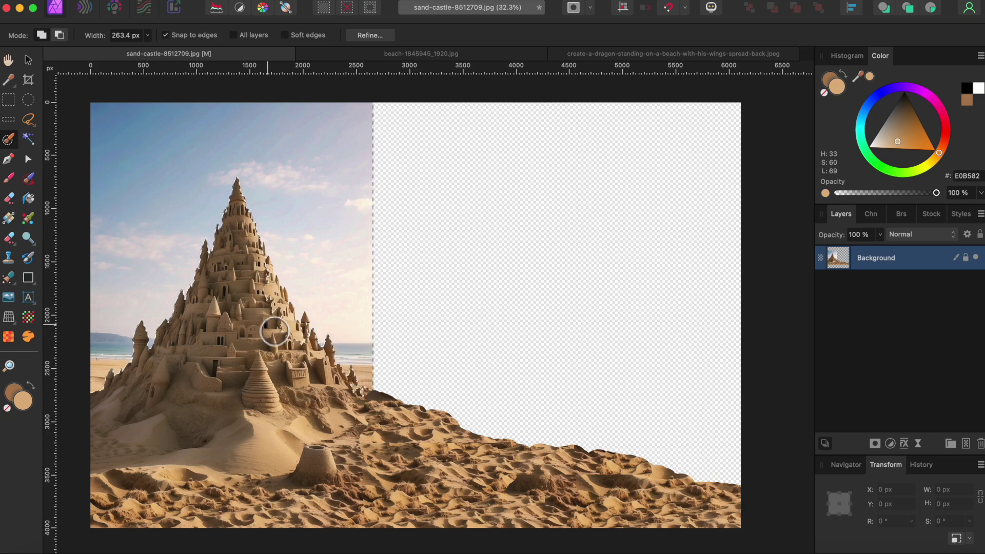
Refine the selection along the castle's right-side towers and windows with a 61 px Selection Brush.
scroll(273, 329, "up", 4)
scroll(267, 323, "up", 2)
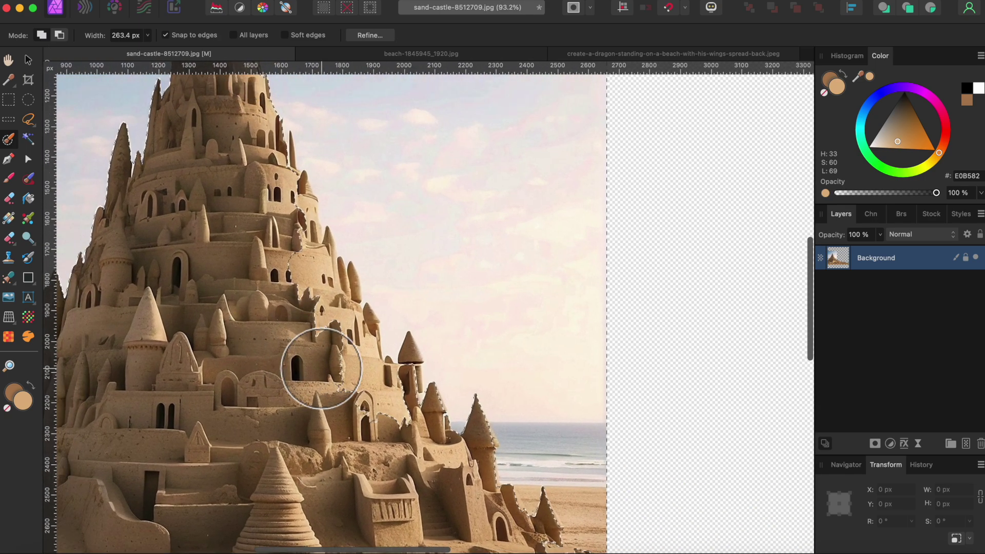
key("bracketleft")
key("bracketleft")
key("bracketleft")
key("bracketleft")
key("bracketleft")
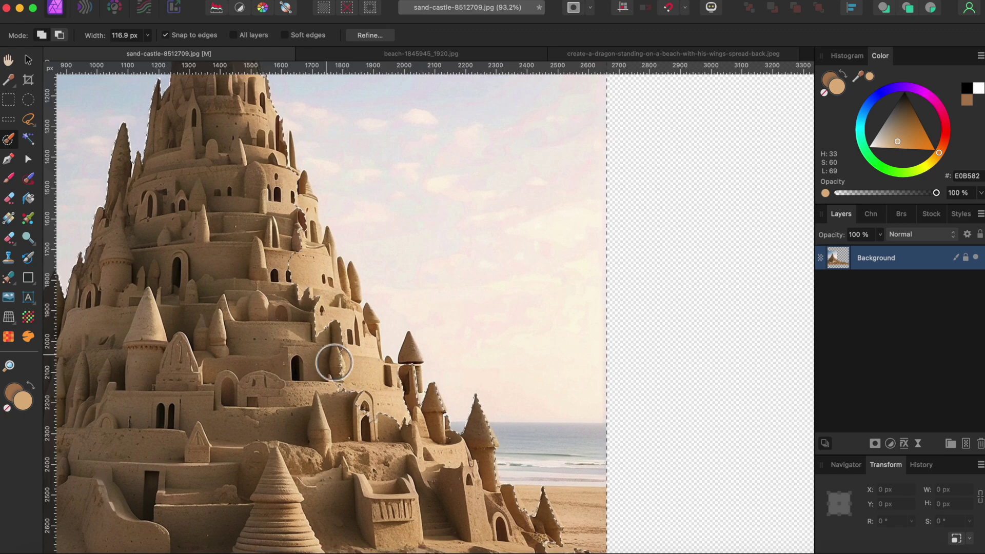
key("bracketleft")
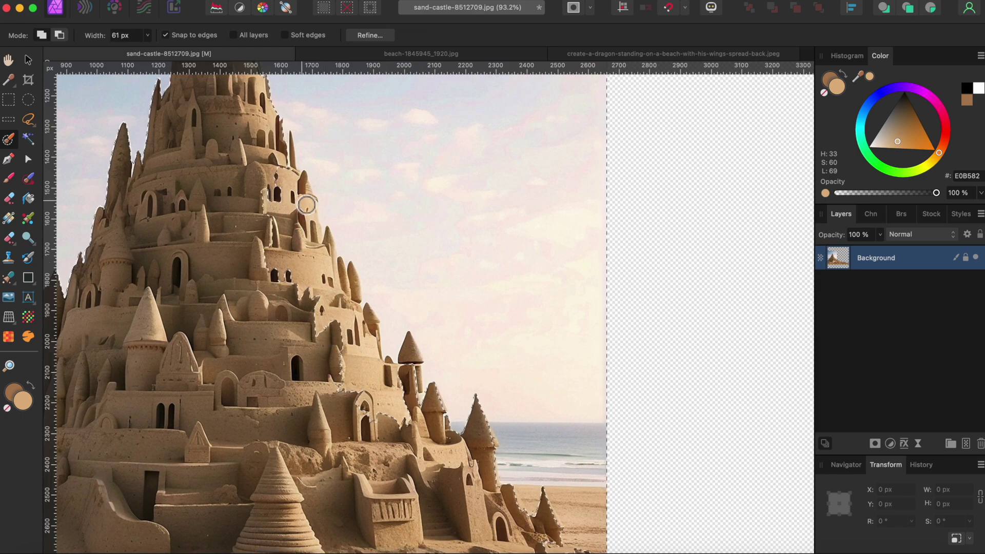
left_click_drag(268, 247, 283, 210)
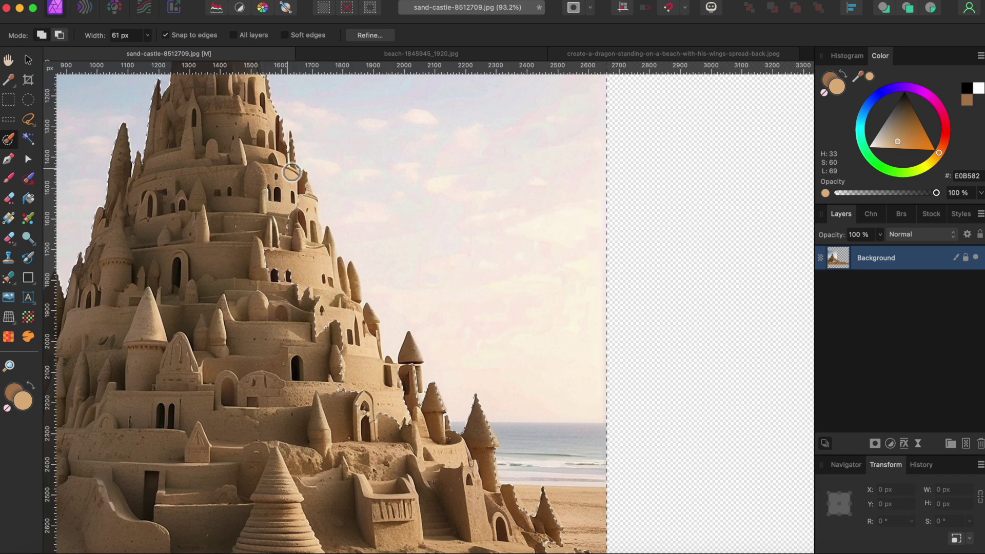
mouse_move(309, 238)
left_mouse_down()
mouse_move(308, 259)
mouse_move(281, 270)
left_mouse_up()
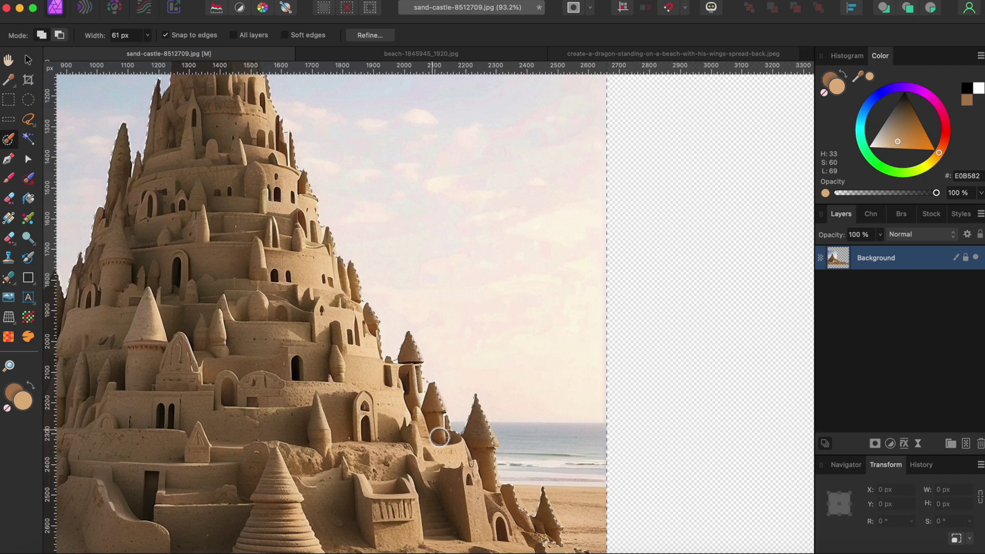
Examine the selection edge around the sandcastle from its base to the top spire.
scroll(500, 519, "down", 3)
scroll(500, 519, "right", 1)
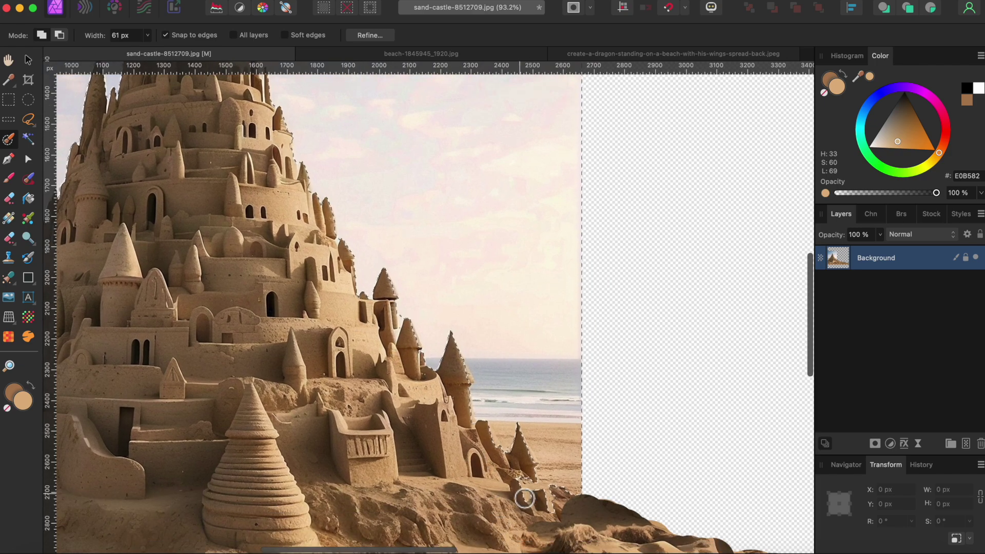
scroll(457, 484, "left", 10)
scroll(457, 484, "up", 2)
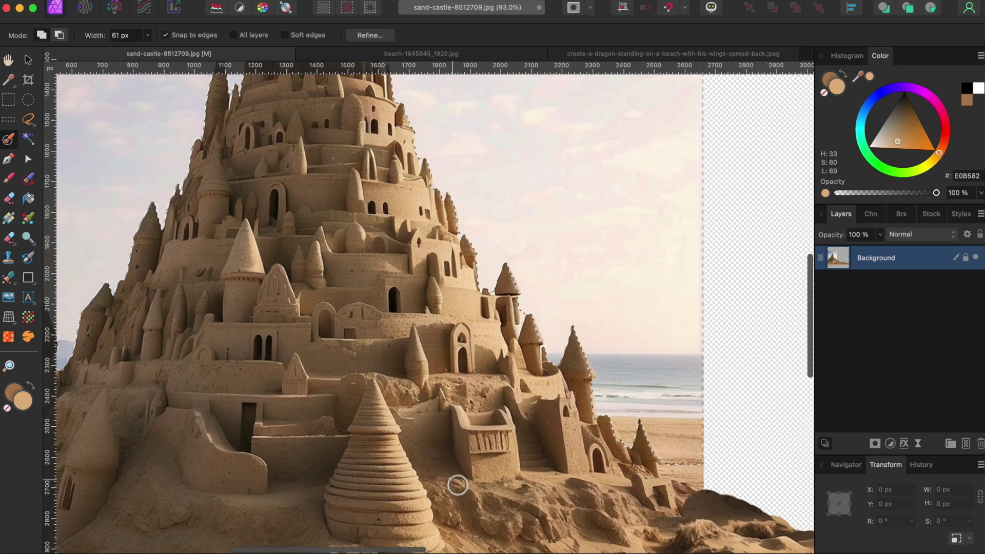
scroll(458, 485, "up", 5)
scroll(458, 485, "right", 4)
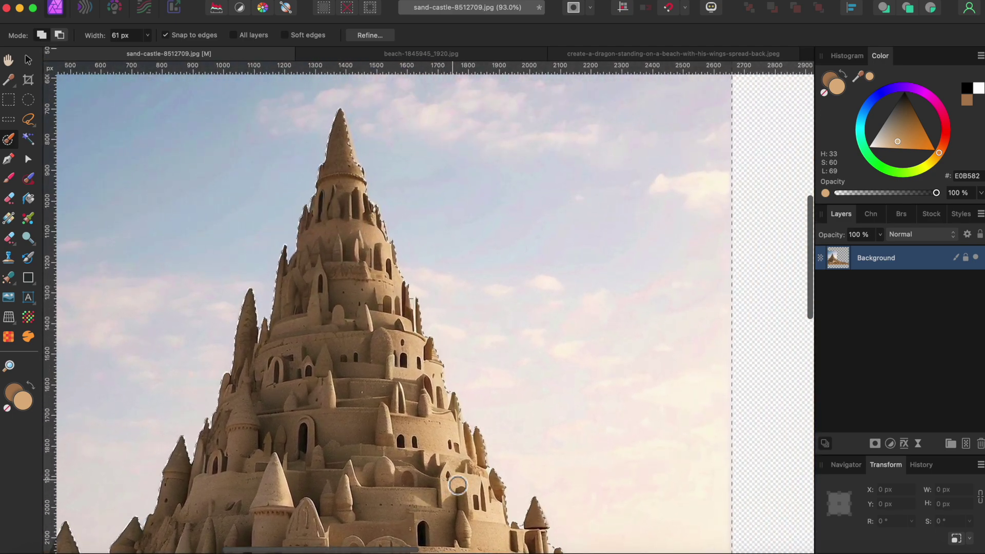
scroll(456, 484, "down", 3)
scroll(428, 418, "down", 2)
scroll(428, 417, "down", 3)
scroll(428, 417, "left", 3)
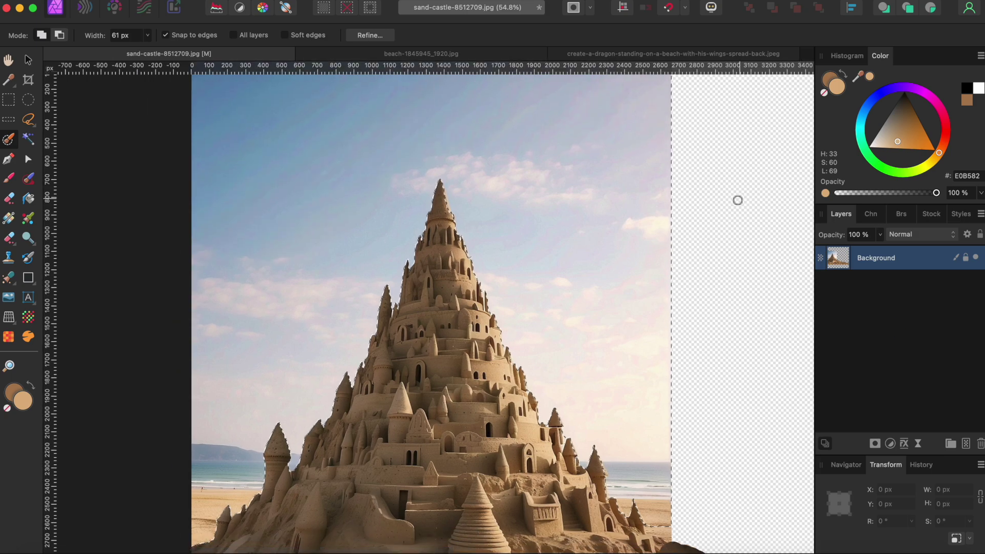
Delete the selected background around the sandcastle, clear the selection and switch to the Move tool.
key("Delete")
key("ctrl+d")
key("v")
key("ctrl+0")
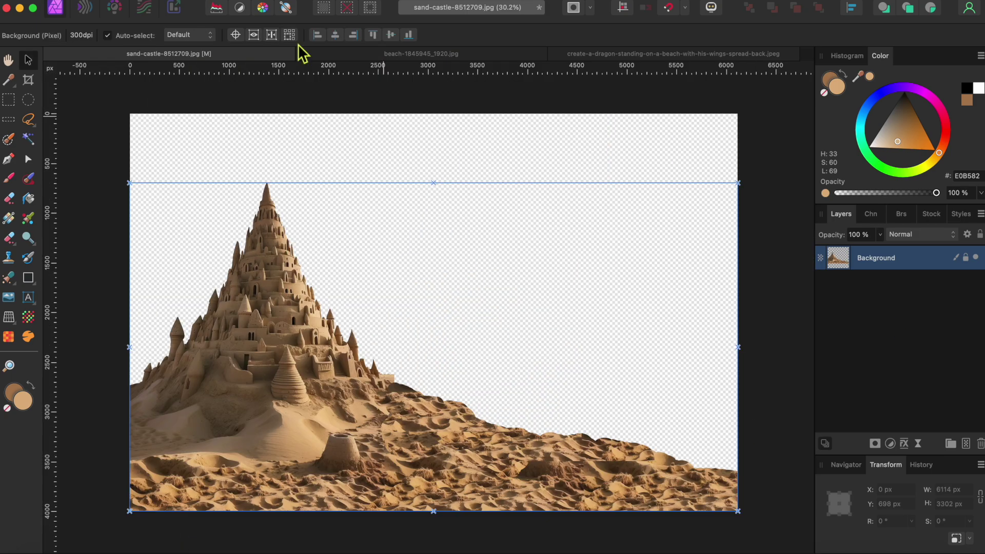
Place beach-1845945_1920.jpg over the whole canvas at about 6592 x 4779 px.
left_click(136, 1)
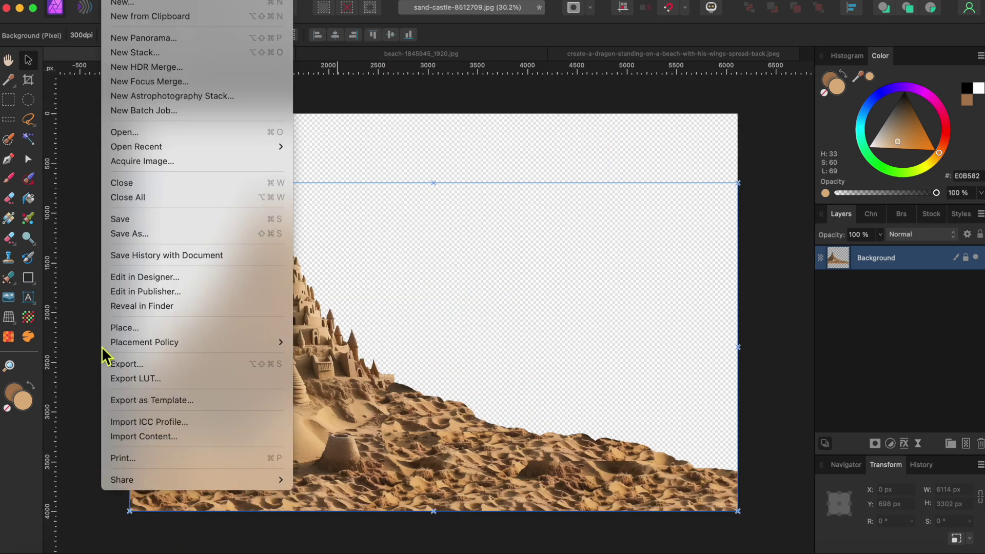
left_click(124, 328)
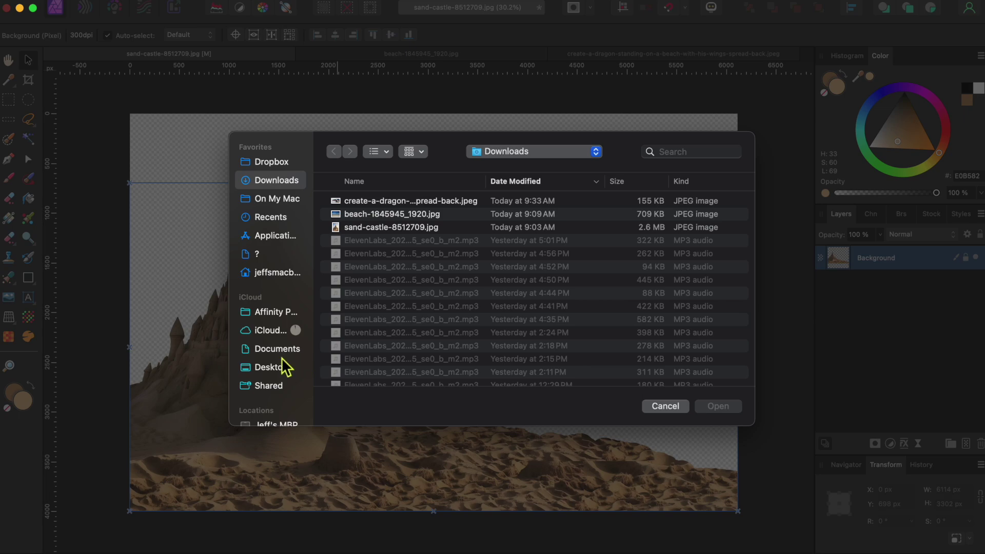
left_click(371, 214)
left_click(729, 406)
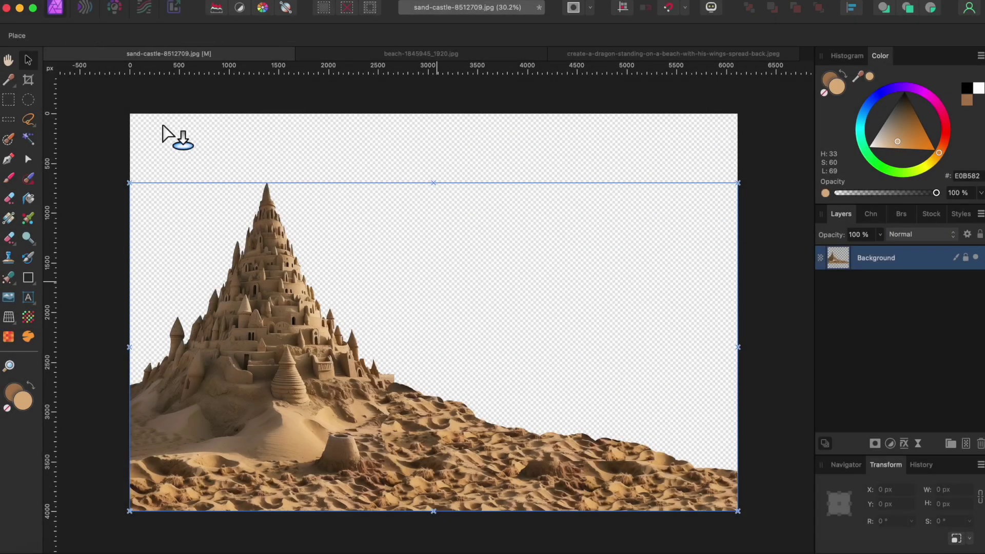
left_click_drag(132, 116, 807, 506)
Move the beach image layer below the castle layer and shift it to about X -192 px, Y -744 px.
scroll(589, 424, "down", 3)
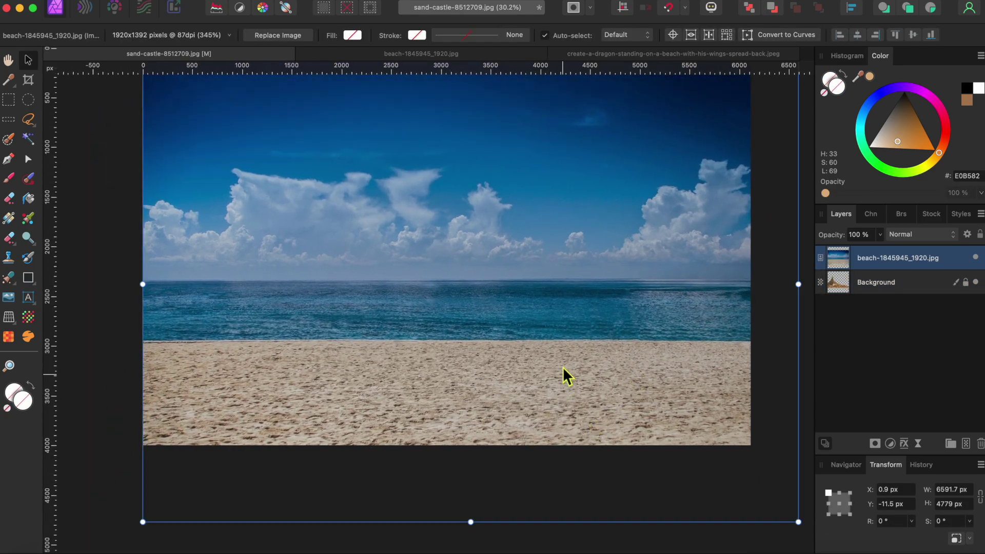
left_click_drag(562, 368, 545, 327)
left_click_drag(872, 258, 872, 304)
scroll(439, 343, "down", 2)
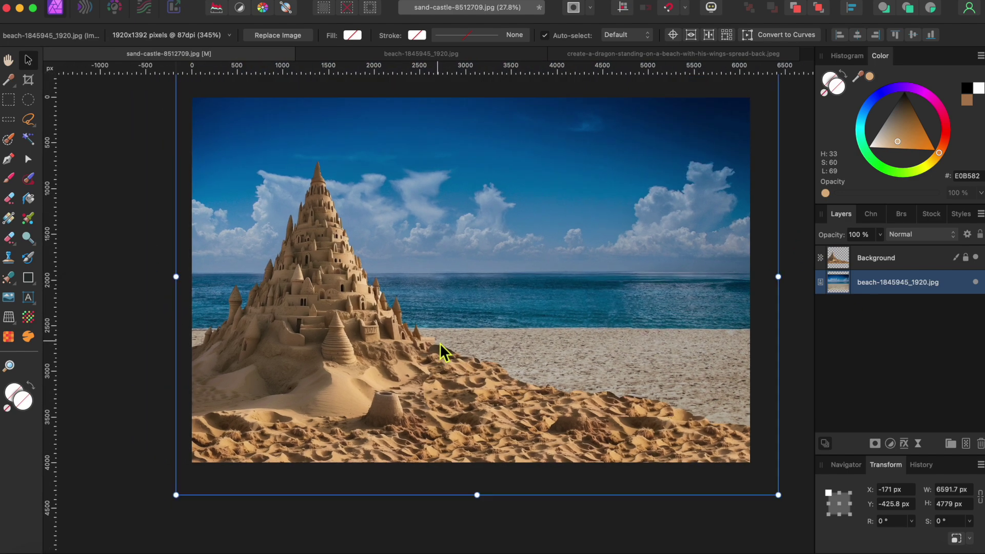
left_click_drag(510, 292, 509, 273)
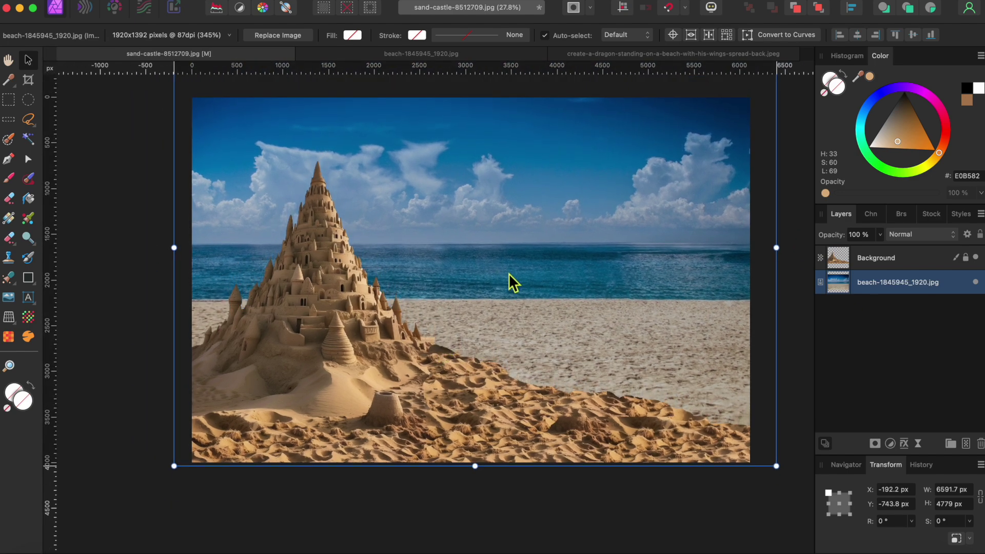
scroll(509, 273, "up", 2)
scroll(509, 273, "right", 1)
left_click(792, 441)
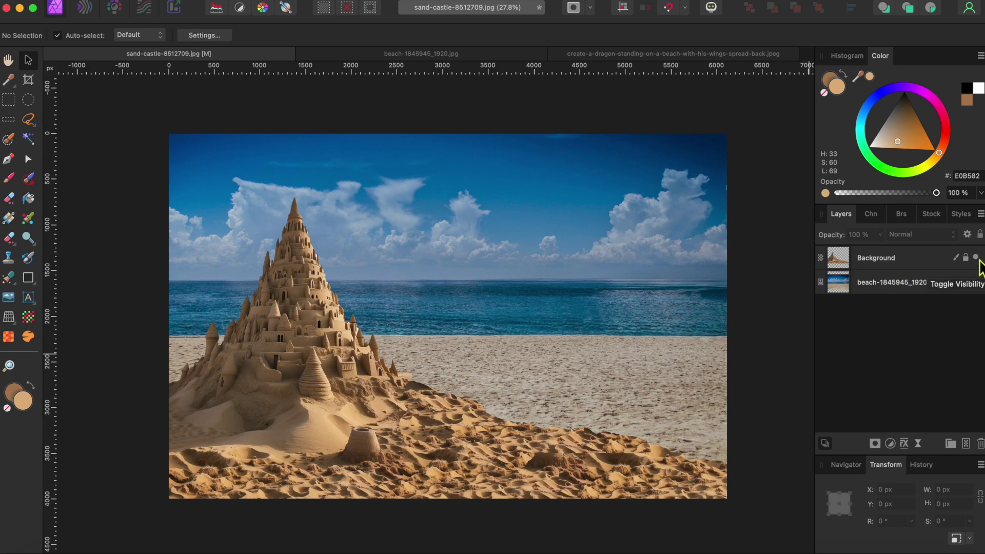
Hide the castle's Background layer and duplicate the beach-1845945_1920.jpg layer.
left_click(975, 258)
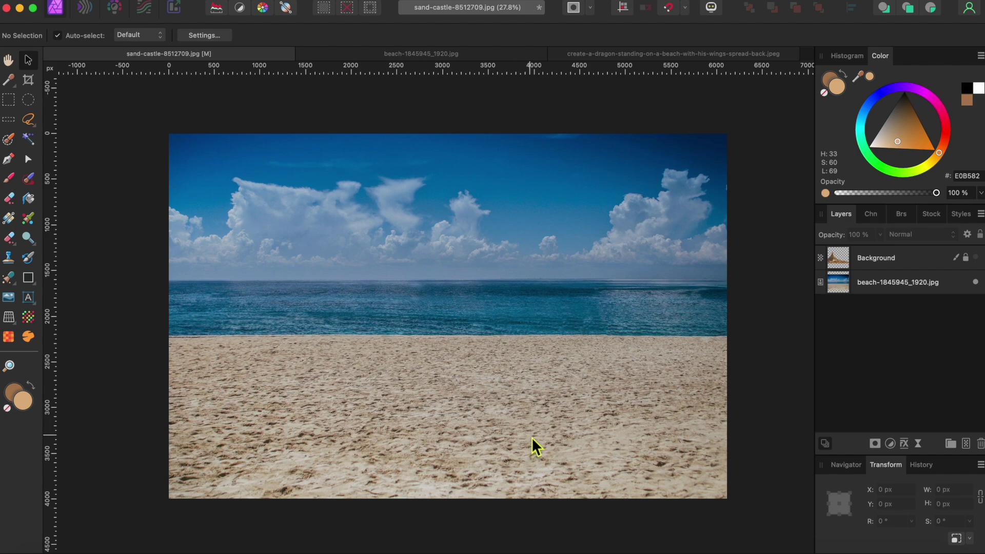
left_click(880, 290)
right_click(876, 287)
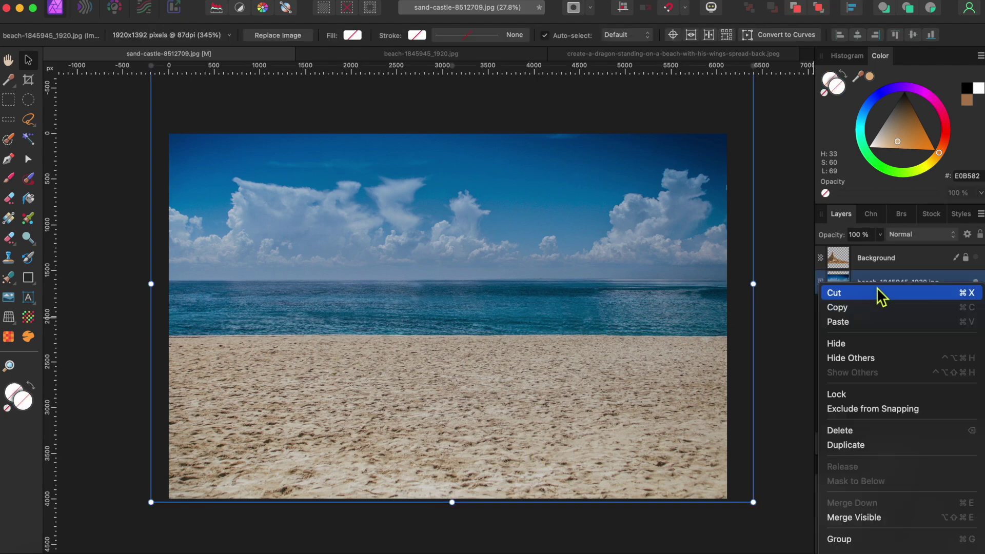
left_click(858, 446)
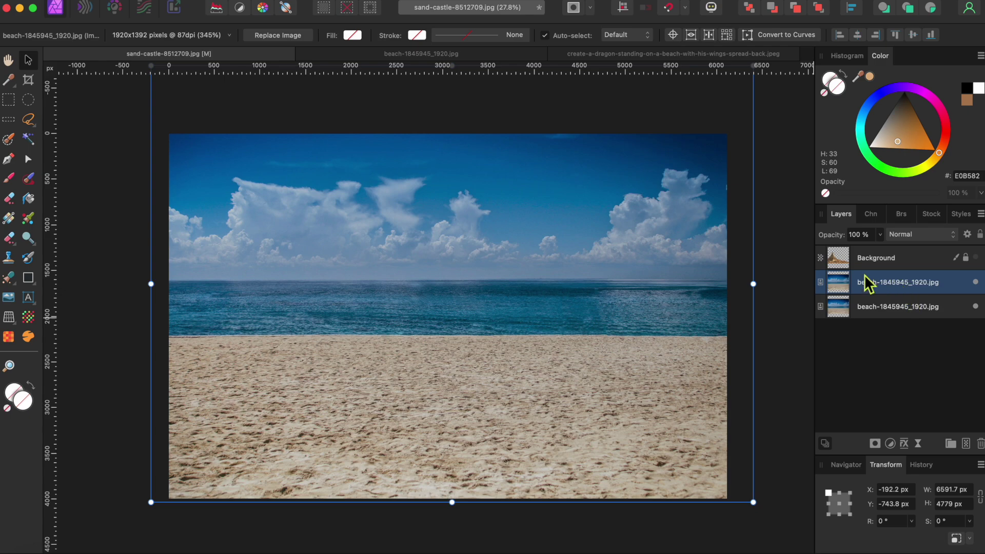
Select the sky and sea on the duplicated beach layer with the Selection Brush at 326.4 px width.
left_click(8, 139)
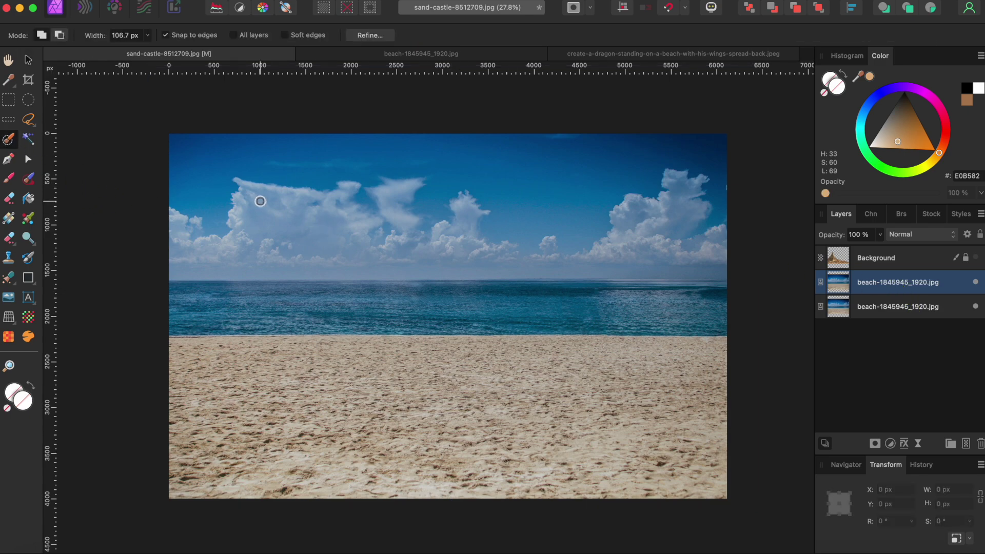
key("bracketright")
key("bracketright")
key("bracketright")
key("bracketright")
key("bracketright")
key("bracketright")
key("bracketright")
key("bracketright")
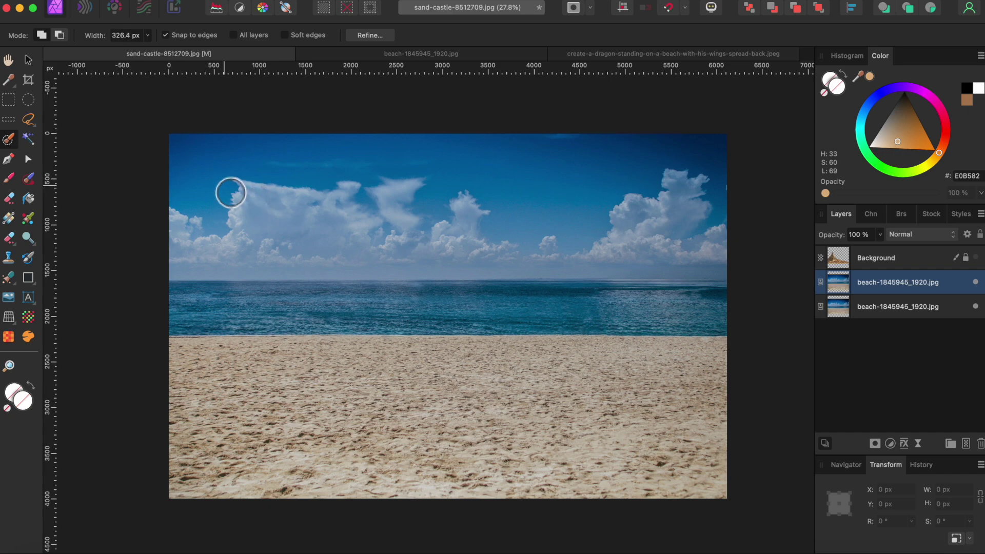
mouse_move(231, 193)
left_mouse_down()
mouse_move(442, 257)
mouse_move(463, 278)
mouse_move(259, 292)
mouse_move(485, 244)
mouse_move(587, 241)
mouse_move(644, 261)
mouse_move(651, 276)
mouse_move(538, 294)
mouse_move(652, 279)
mouse_move(701, 293)
mouse_move(717, 228)
mouse_move(705, 179)
mouse_move(541, 201)
mouse_move(287, 195)
left_mouse_up()
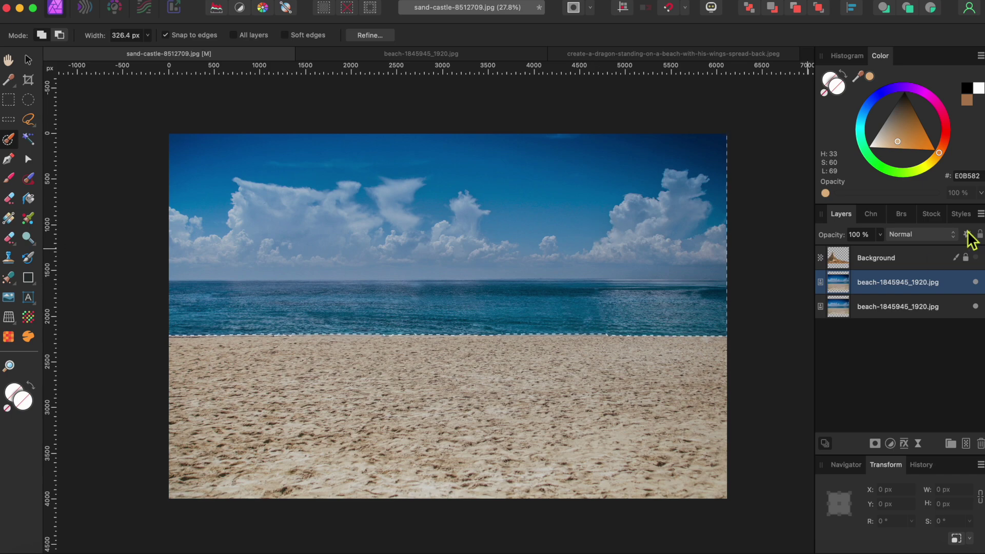
Rasterize the upper beach layer, delete its selected sky and sea, and clear the selection.
right_click(890, 281)
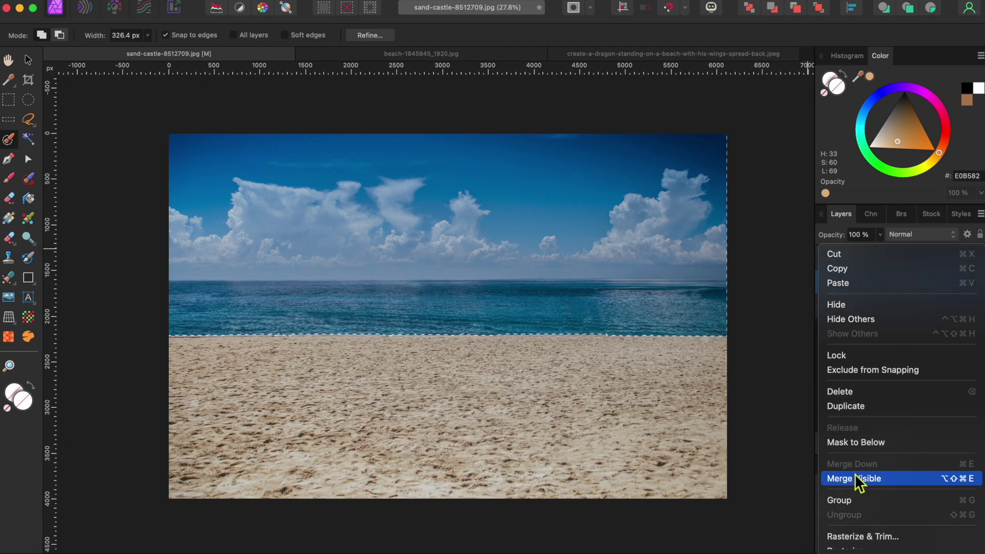
left_click(859, 441)
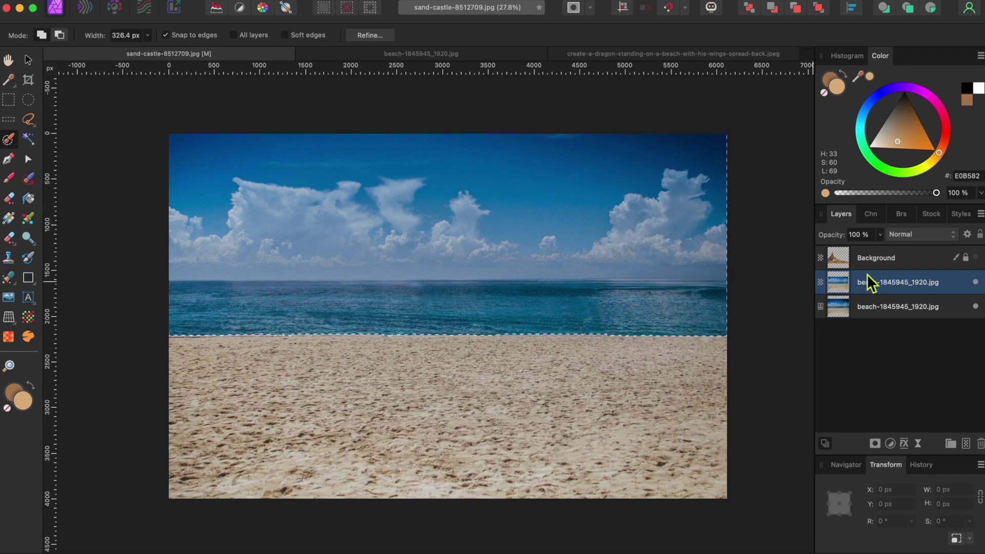
key("Delete")
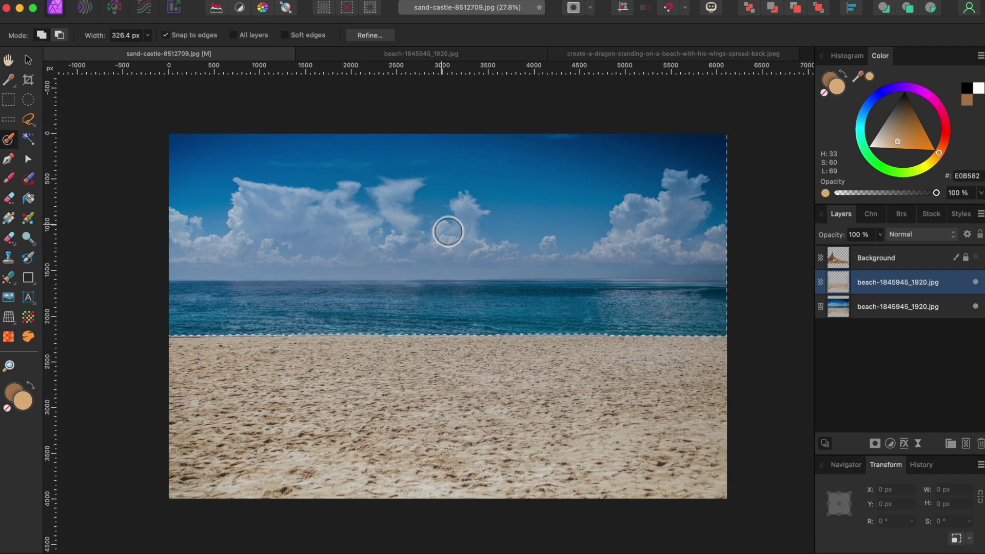
left_click(975, 306)
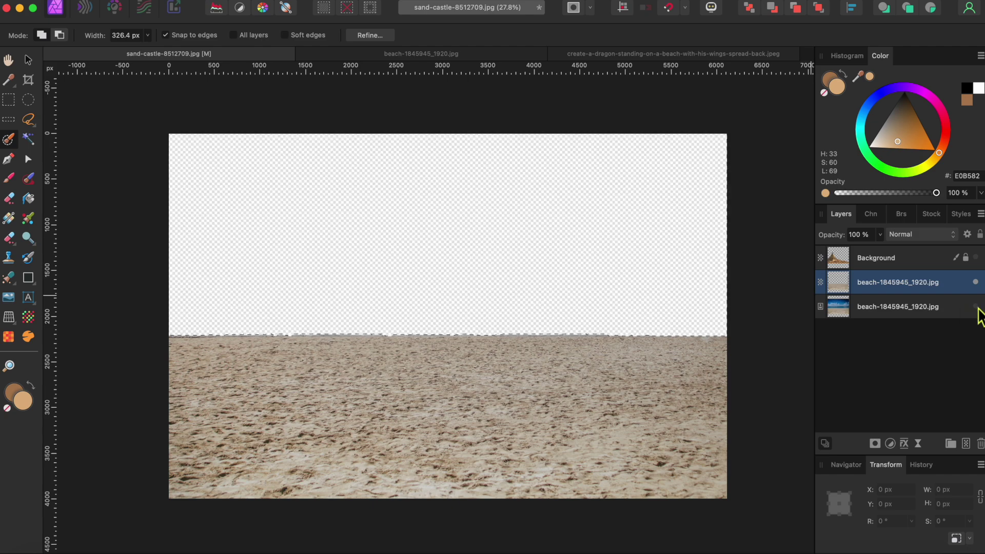
left_click(975, 306)
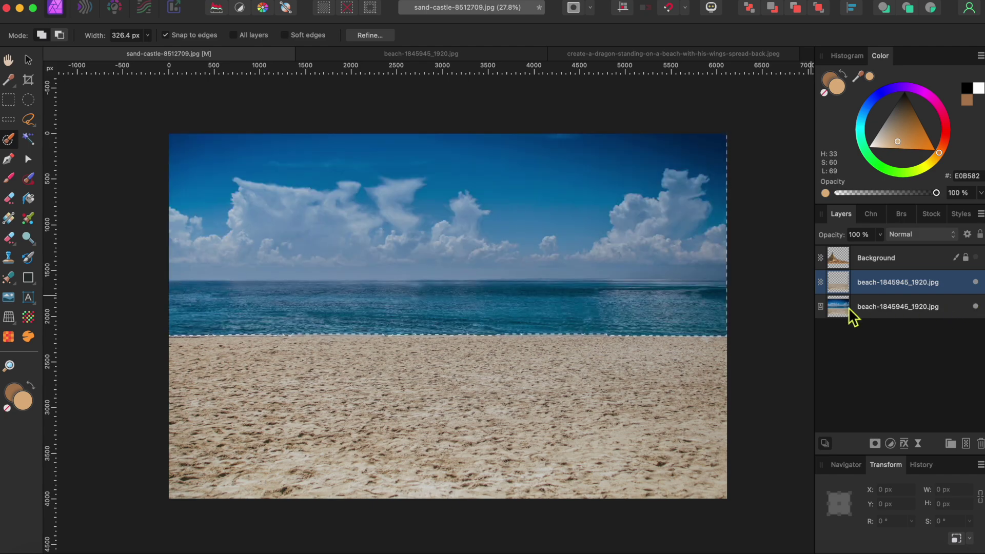
key("super+d")
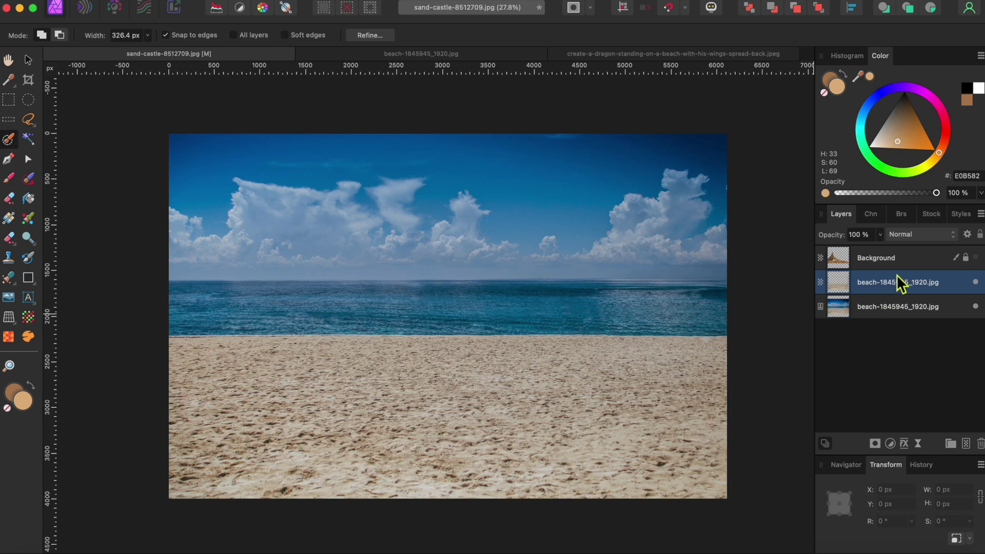
Show the castle's Background layer and add an empty pixel layer above the cut-out sand layer.
left_click(975, 257)
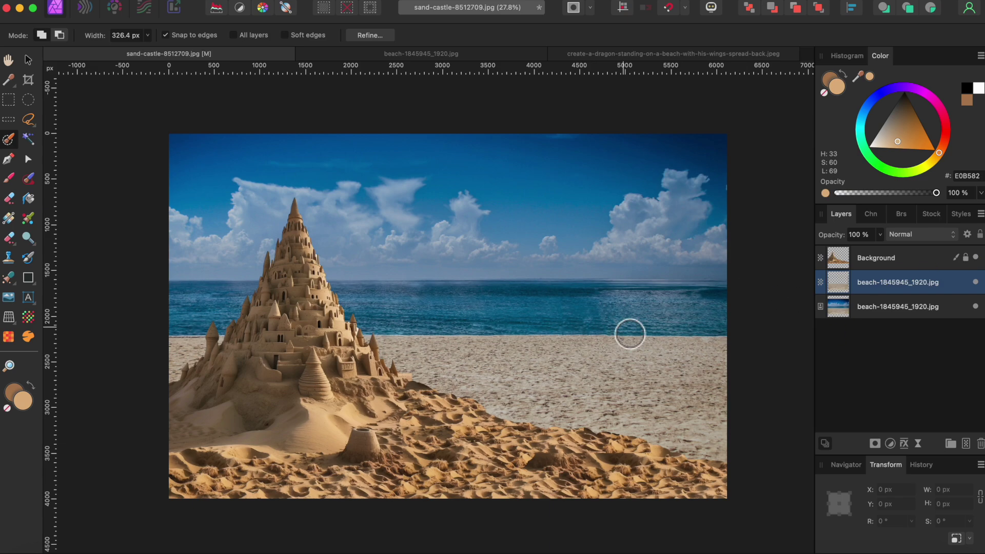
key("b")
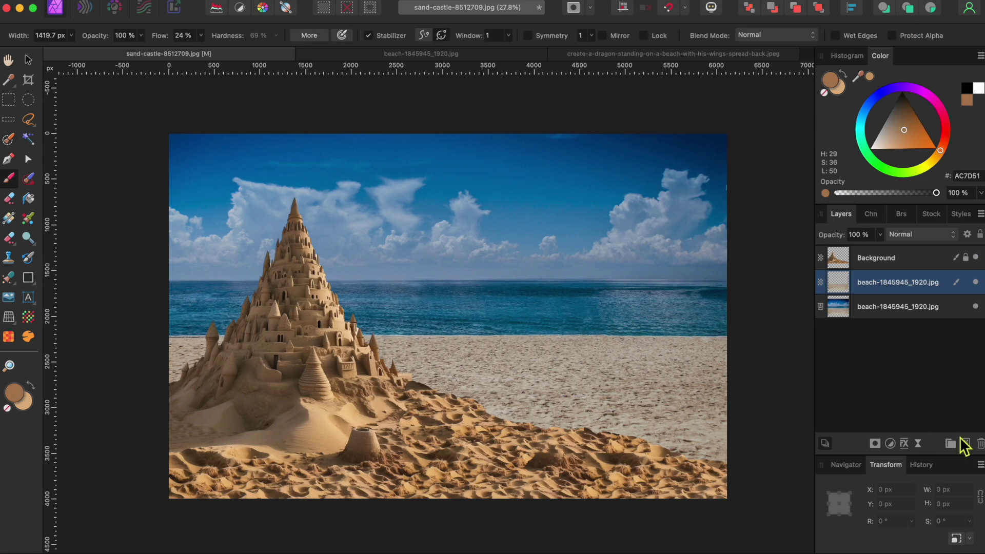
left_click(966, 443)
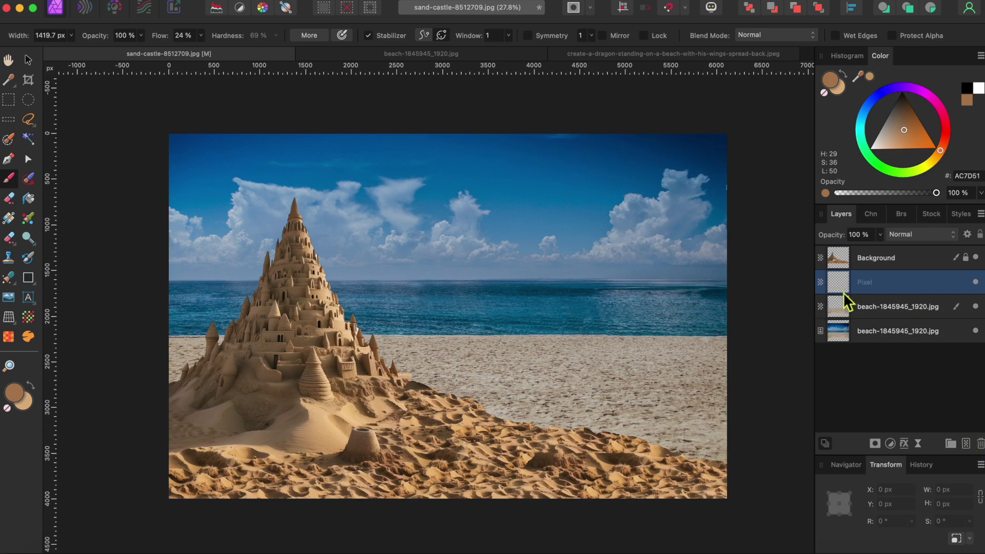
Select the entire sand area on the cut-out beach layer with the Selection Brush, hiding the castle layer while brushing.
left_click(898, 309)
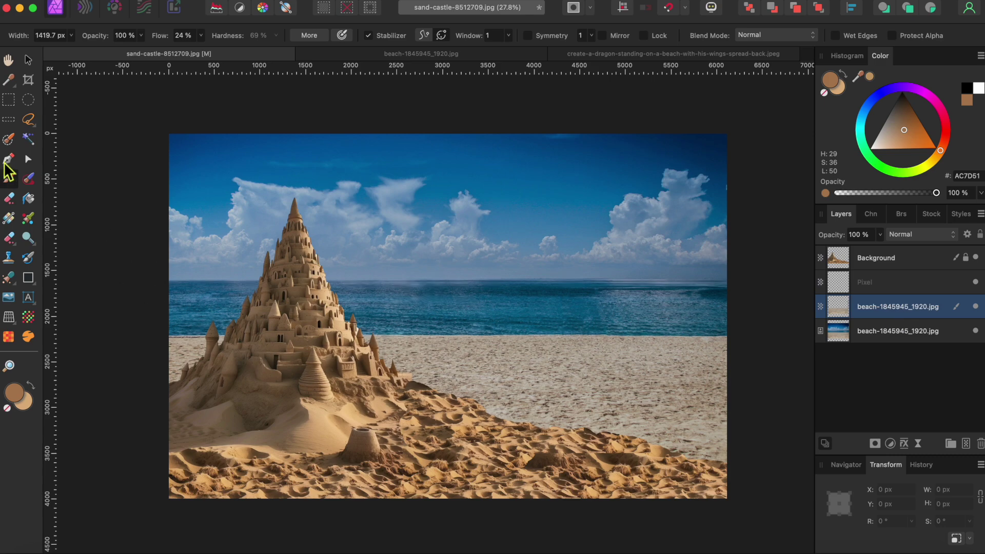
left_click(8, 140)
mouse_move(197, 367)
left_mouse_down()
mouse_move(189, 369)
mouse_move(204, 364)
mouse_move(186, 369)
left_mouse_up()
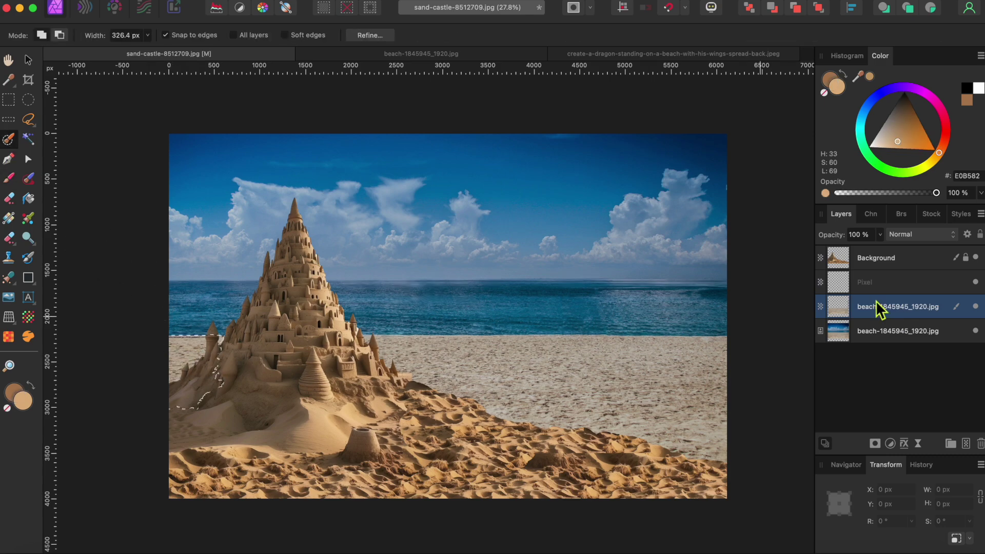
left_click(975, 257)
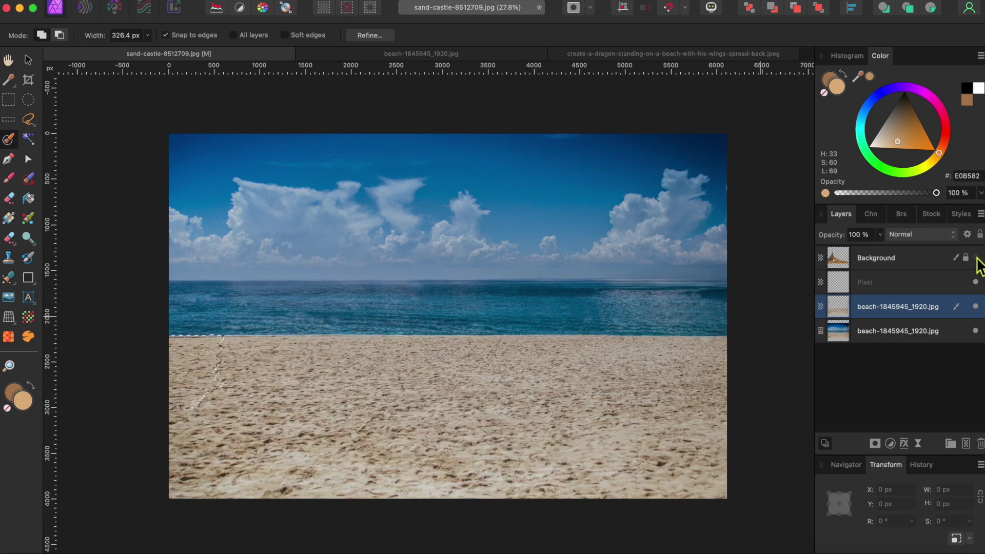
mouse_move(194, 386)
left_mouse_down()
mouse_move(359, 404)
mouse_move(373, 457)
mouse_move(390, 467)
mouse_move(144, 519)
mouse_move(244, 480)
mouse_move(661, 486)
mouse_move(685, 471)
mouse_move(480, 433)
mouse_move(406, 394)
mouse_move(413, 380)
mouse_move(703, 384)
left_mouse_up()
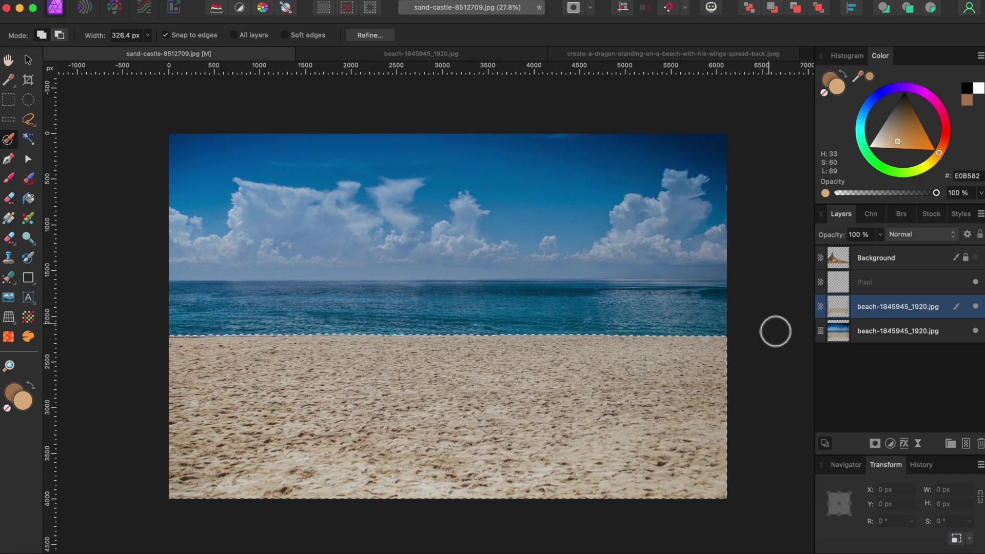
left_click(975, 258)
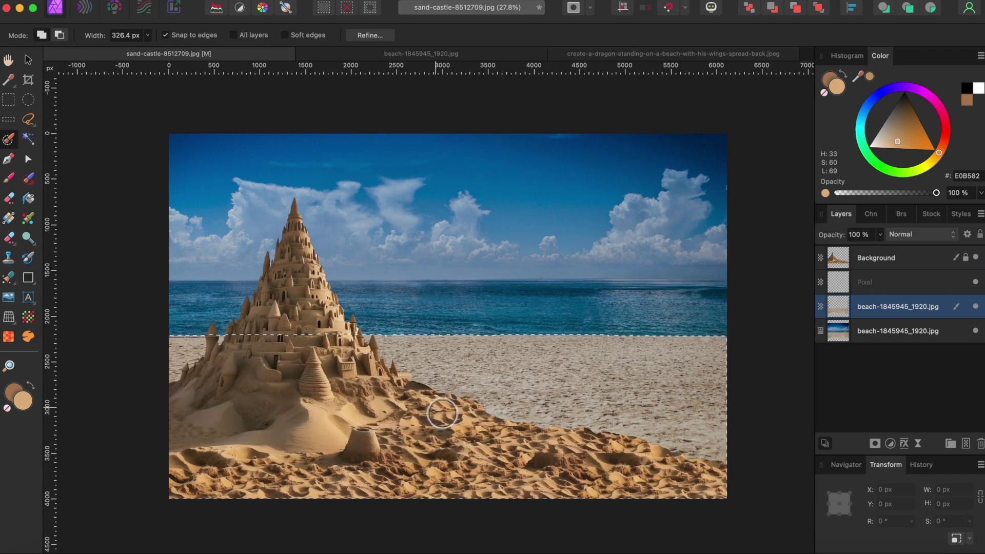
Paint the selected sand brown (AC7D51) on the empty pixel layer with a 1419.7 px brush at 24% flow, and clear the selection.
left_click(893, 283)
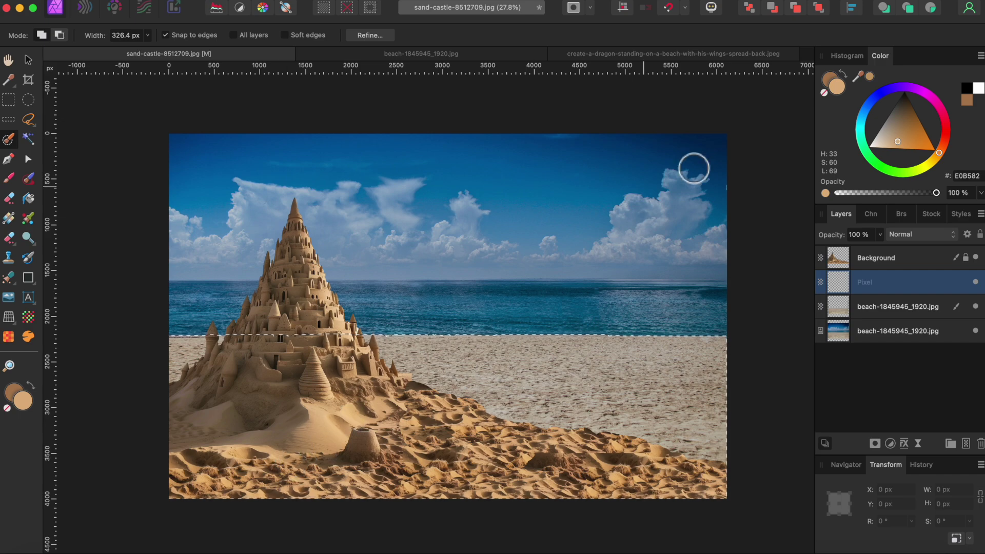
mouse_move(868, 83)
left_mouse_down()
mouse_move(473, 323)
mouse_move(351, 432)
mouse_move(326, 434)
left_mouse_up()
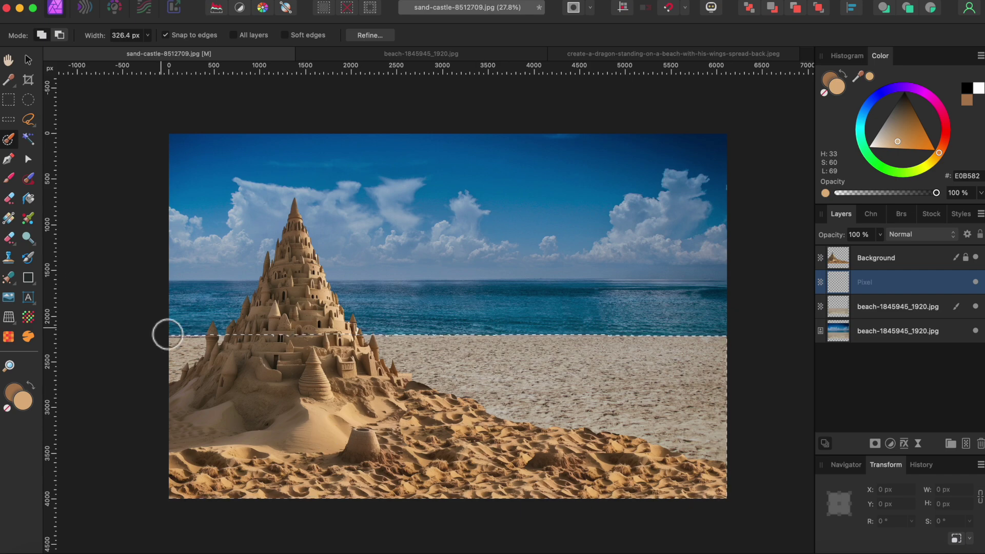
left_click(9, 178)
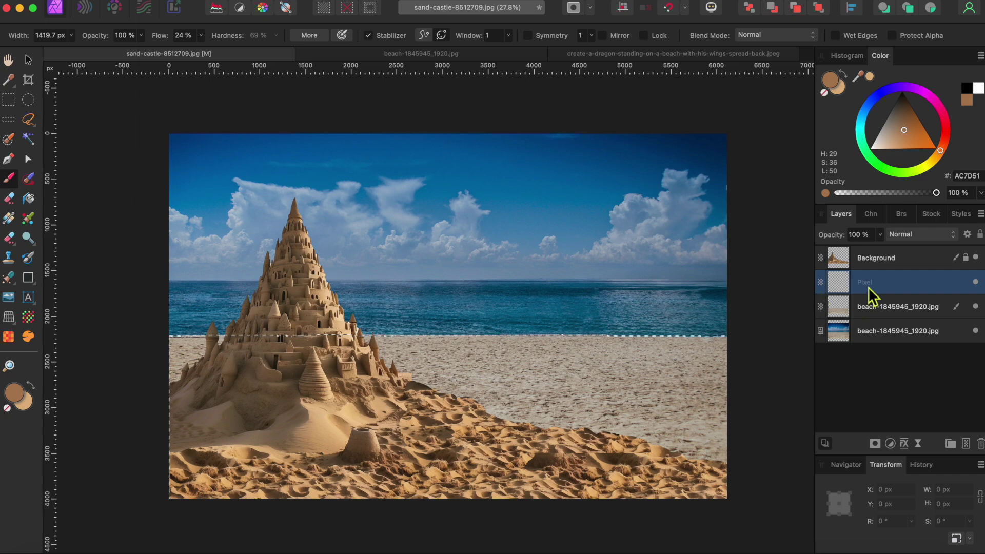
mouse_move(654, 417)
left_mouse_down()
mouse_move(682, 425)
mouse_move(723, 410)
mouse_move(577, 441)
mouse_move(598, 367)
mouse_move(461, 380)
mouse_move(591, 360)
left_mouse_up()
mouse_move(449, 361)
left_mouse_down()
mouse_move(395, 372)
mouse_move(510, 350)
left_mouse_up()
left_click_drag(232, 340, 176, 359)
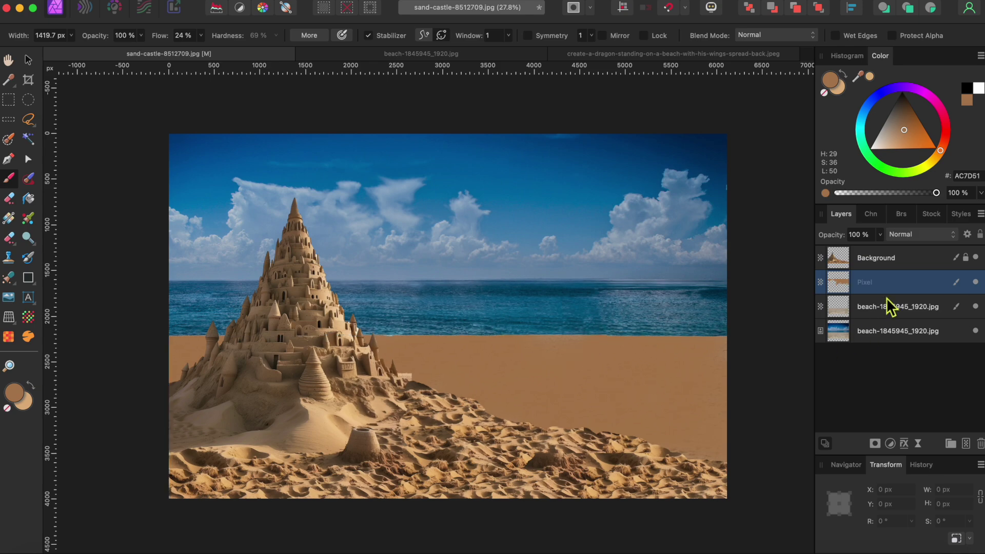
Set the painted brown pixel layer's blend mode to Color.
left_click(926, 231)
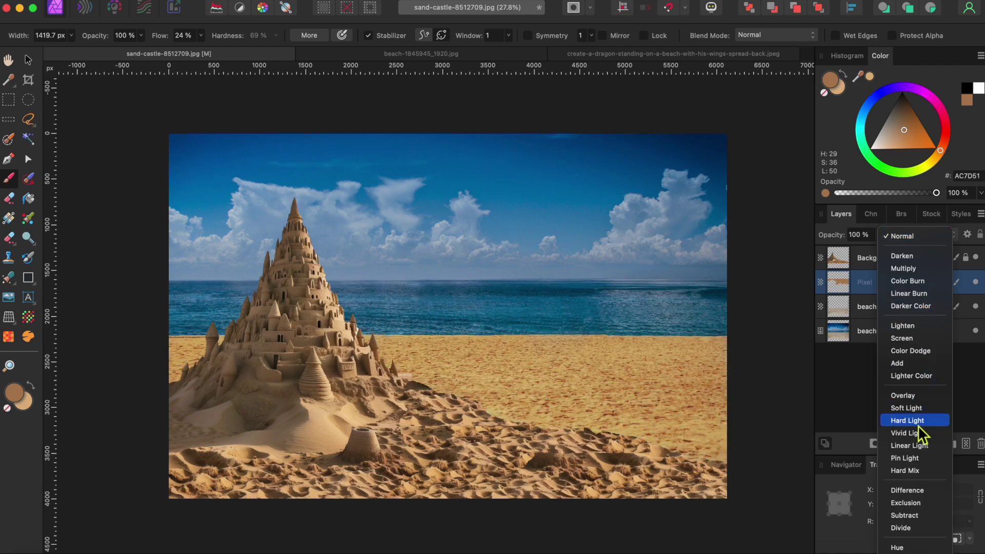
scroll(918, 425, "down", 5)
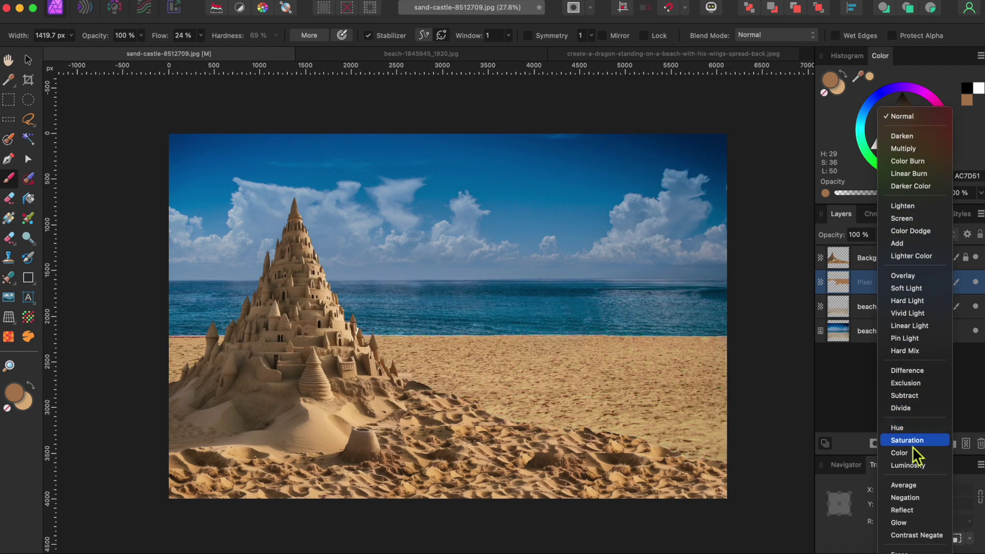
left_click(911, 452)
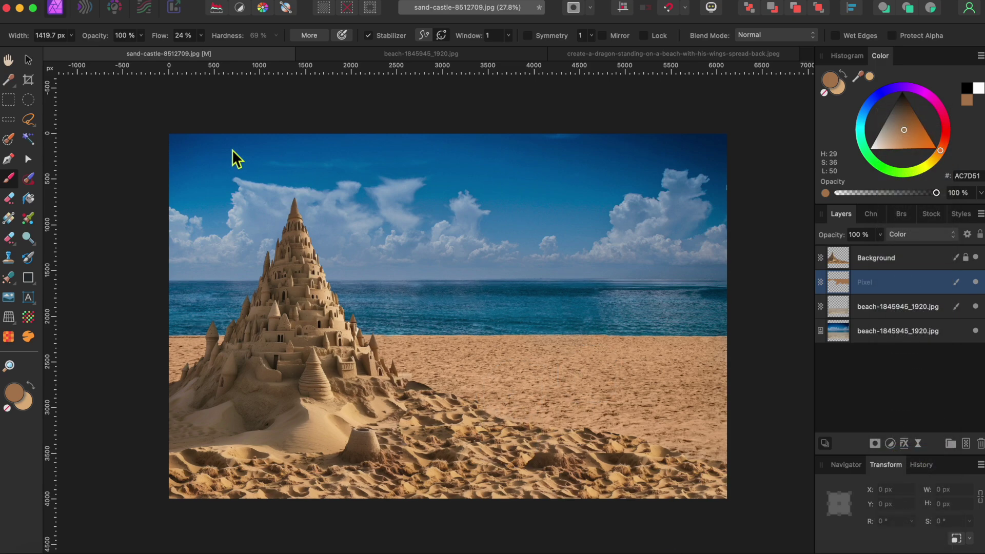
Switch to the dragon image and select the dragon's wings and body with the Selection Brush.
left_click(28, 60)
left_click(617, 54)
left_click(8, 138)
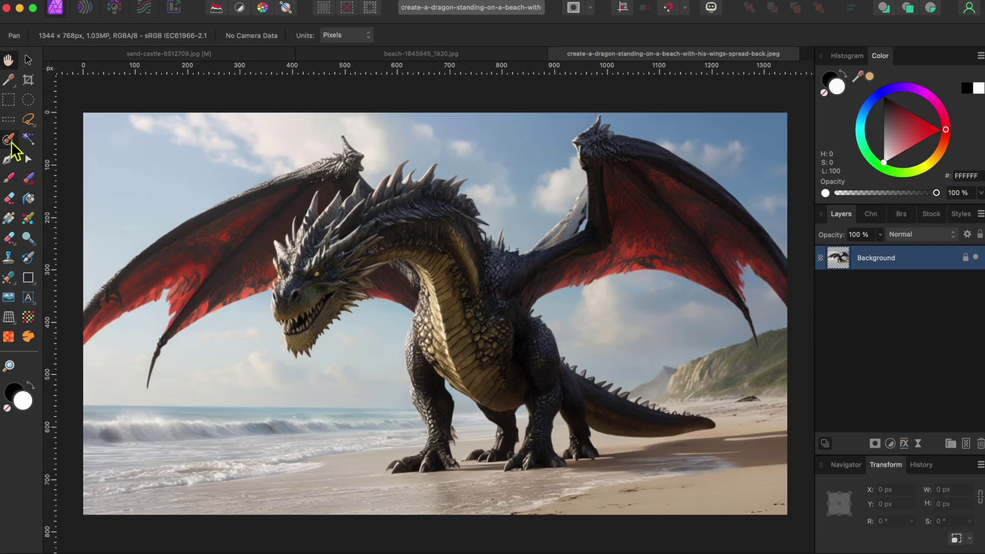
mouse_move(144, 288)
left_mouse_down()
mouse_move(386, 260)
mouse_move(449, 288)
mouse_move(434, 384)
mouse_move(484, 268)
mouse_move(582, 235)
mouse_move(624, 174)
mouse_move(514, 351)
left_mouse_up()
scroll(514, 351, "down", 3)
scroll(514, 350, "left", 1)
mouse_move(259, 408)
left_mouse_down()
mouse_move(165, 441)
mouse_move(146, 339)
mouse_move(244, 324)
mouse_move(269, 283)
mouse_move(306, 394)
mouse_move(313, 329)
mouse_move(458, 438)
left_mouse_up()
Correct the dragon selection around its legs and tail with a finer Selection Brush, down to 10.8 px.
key("bracketleft")
key("bracketleft")
key("bracketleft")
key("bracketleft")
key("bracketleft")
key("bracketleft")
key("bracketleft")
key("bracketleft")
scroll(452, 432, "up", 5)
left_click_drag(465, 368, 442, 376)
left_click_drag(590, 357, 582, 356)
key("super+z")
key("bracketleft")
key("bracketleft")
key("bracketleft")
key("bracketleft")
scroll(635, 301, "right", 5)
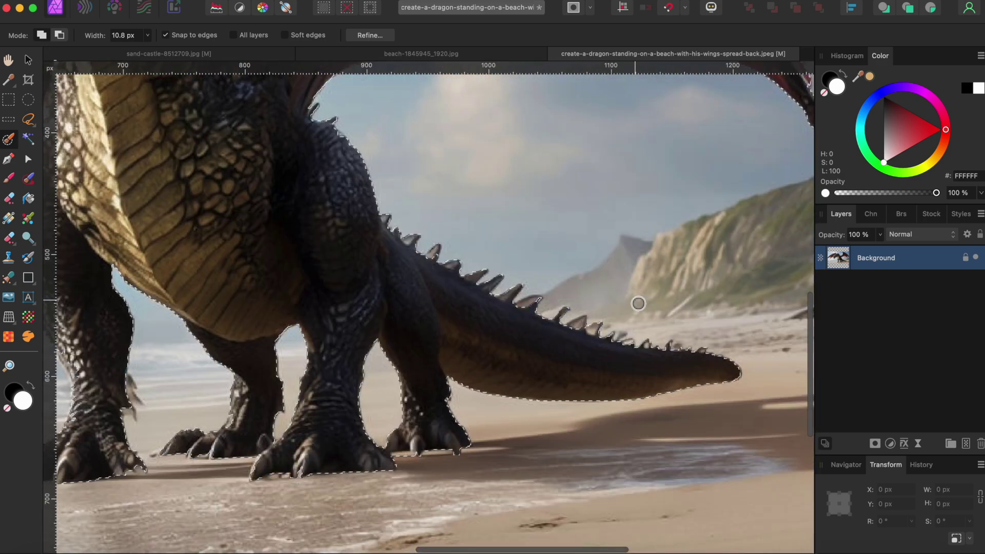
scroll(635, 348, "down", 3)
Refine the dragon selection by marking the missing head spikes as Foreground, and reduce the adjustment brush to 19 px.
left_click(370, 35)
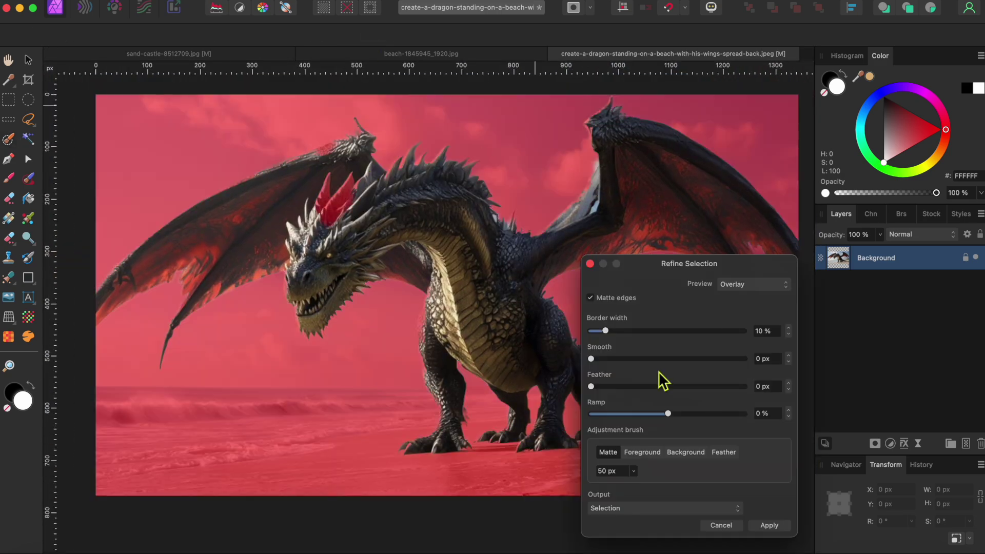
left_click(641, 451)
scroll(359, 205, "right", 5)
scroll(359, 205, "down", 2)
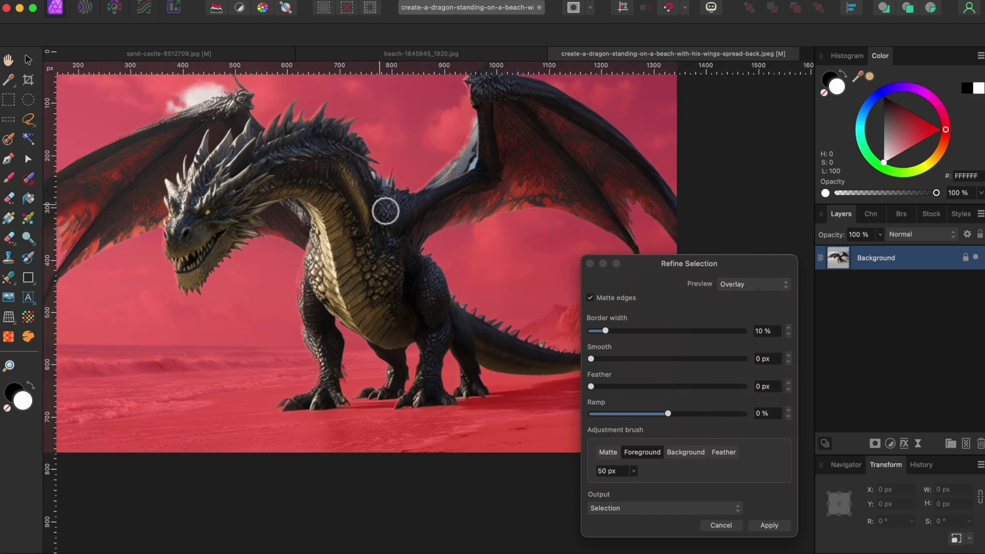
key("bracketleft")
key("bracketleft")
key("bracketleft")
key("bracketleft")
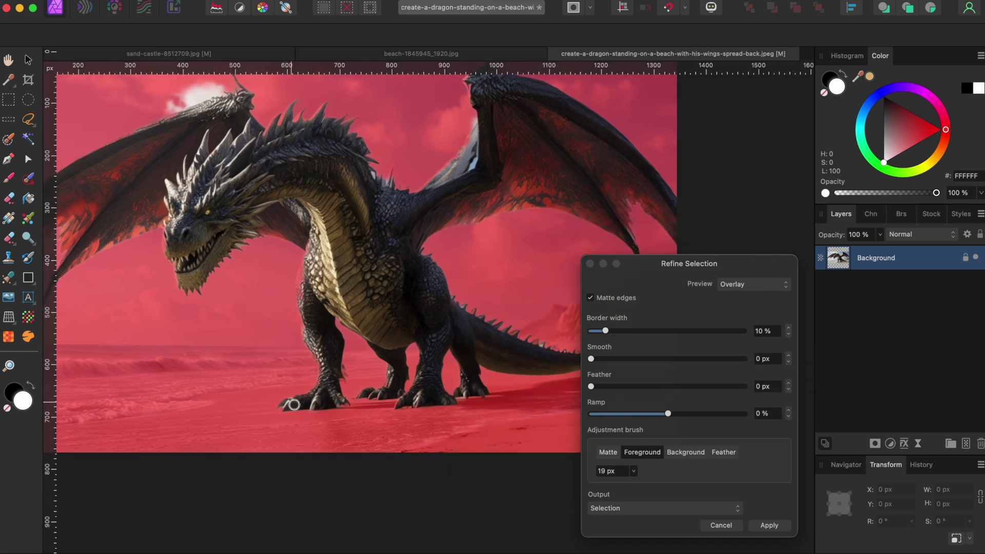
Mark the cloud patch beside the dragon's left wing tip as Background in the selection refinement.
scroll(332, 321, "left", 3)
scroll(332, 320, "up", 1)
left_click(685, 452)
left_click_drag(235, 103, 276, 111)
scroll(258, 119, "down", 2)
Brush along the left wing tip and back spikes with a 50 px Matte adjustment brush.
left_click(608, 452)
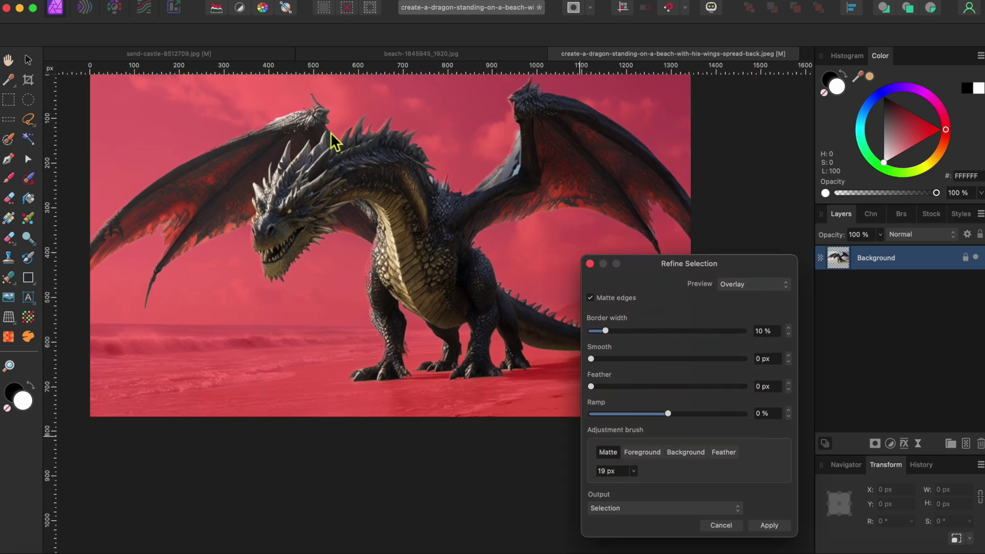
key("bracketright")
key("bracketright")
key("bracketright")
key("bracketright")
mouse_move(274, 122)
left_mouse_down()
mouse_move(324, 113)
mouse_move(435, 168)
mouse_move(462, 195)
left_mouse_up()
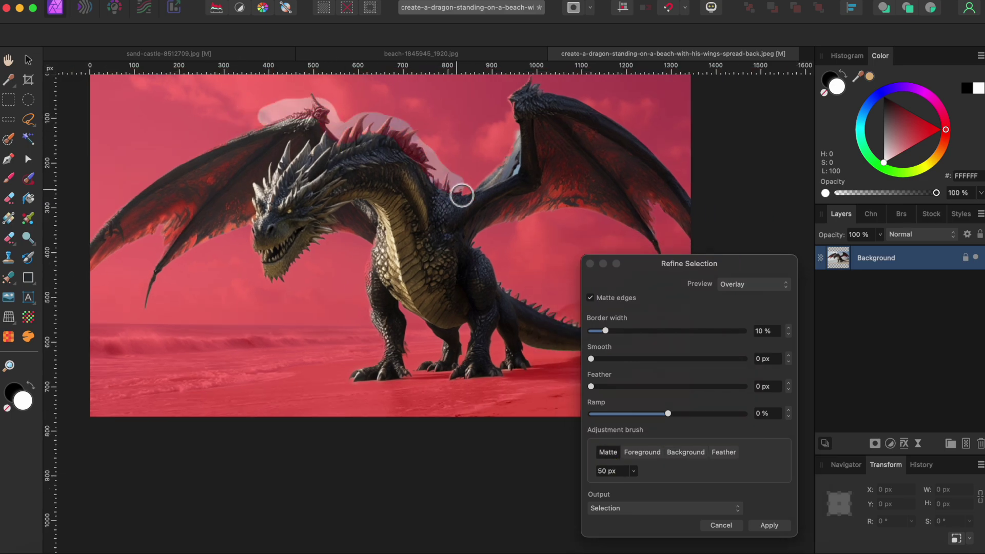
scroll(396, 238, "down", 2)
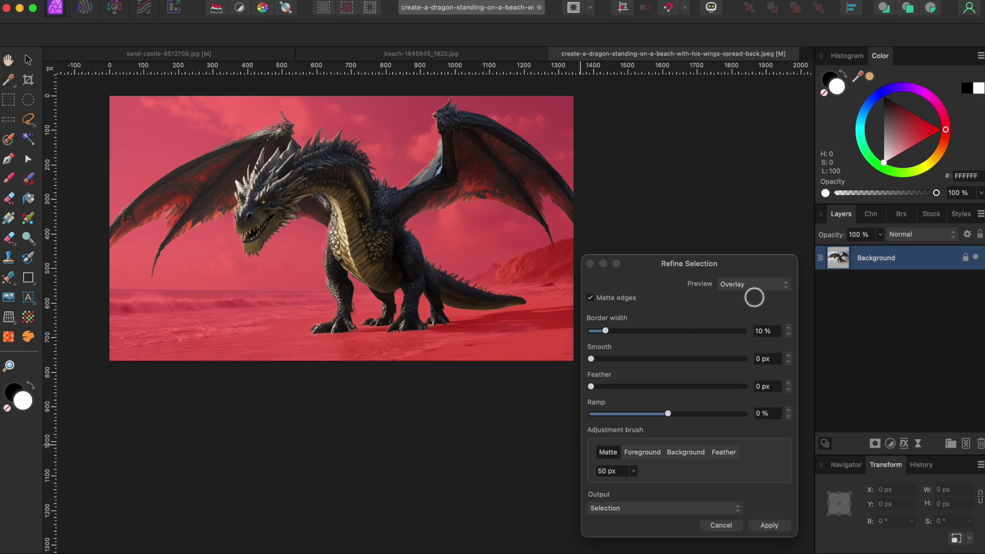
Preview the refined selection on White matte and output the dragon to a New layer.
left_click(753, 283)
left_click(751, 307)
left_click(630, 509)
left_click(641, 530)
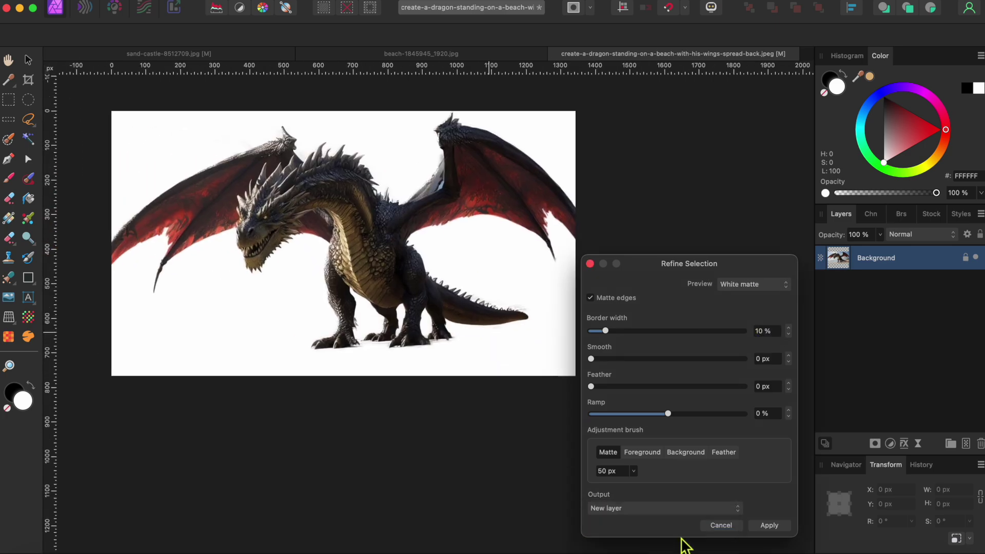
left_click(768, 524)
Copy the cut-out dragon layer and paste it into the sand-castle-8512709.jpg document.
key("v")
scroll(294, 197, "left", 2)
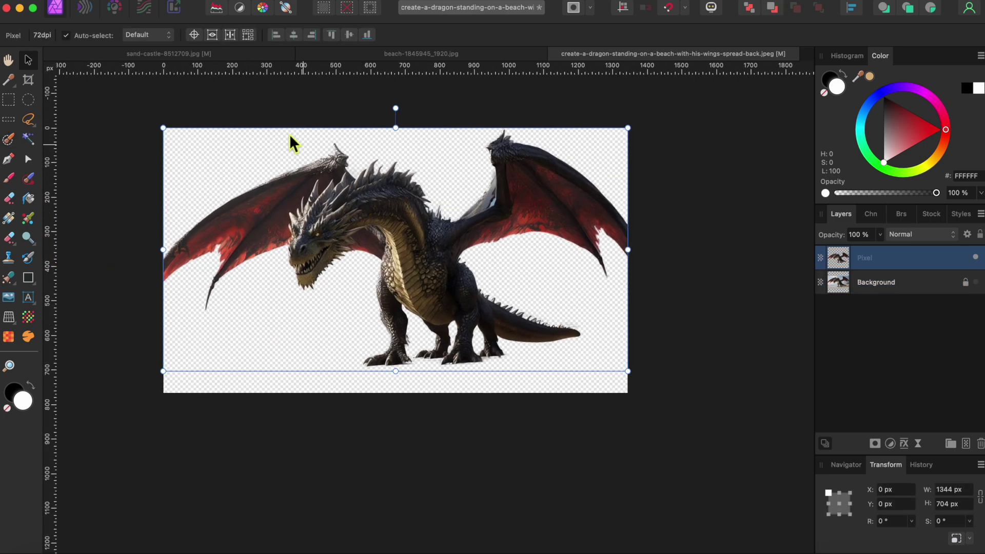
left_click(142, 1)
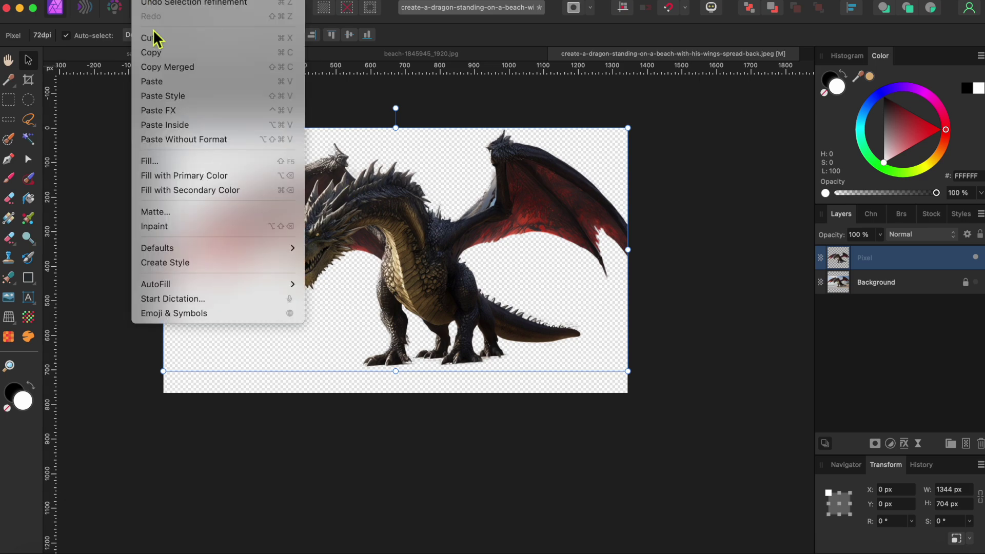
left_click(154, 53)
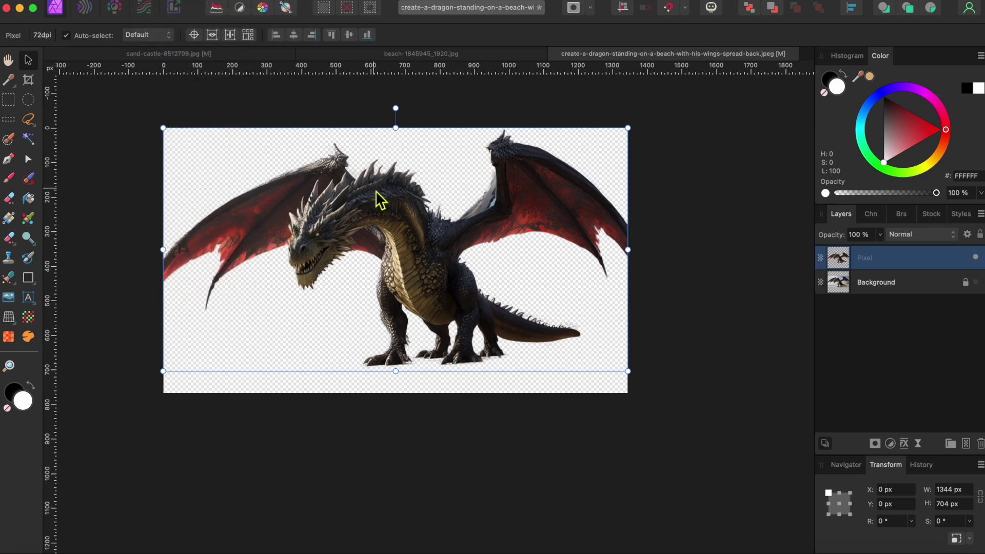
left_click(231, 54)
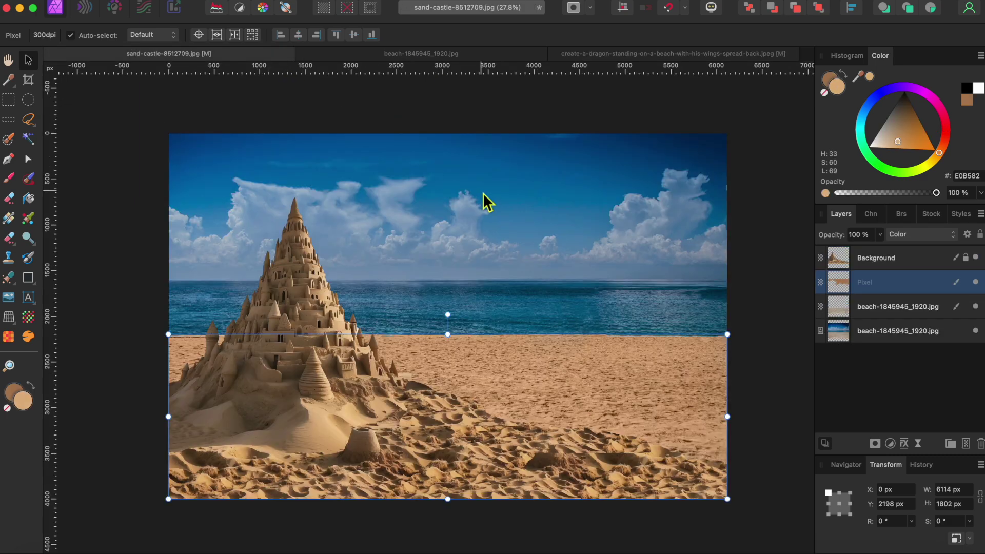
left_click(117, 233)
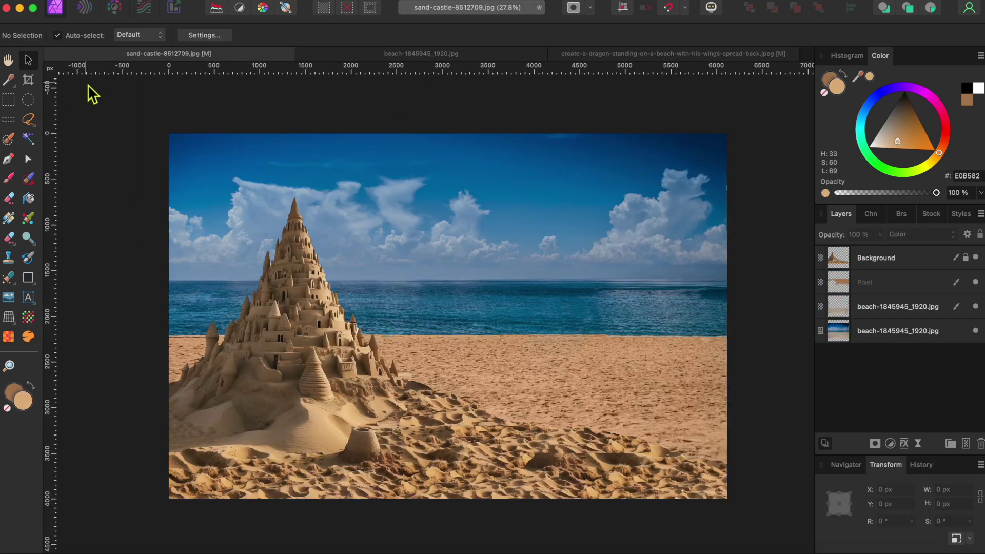
left_click(143, 1)
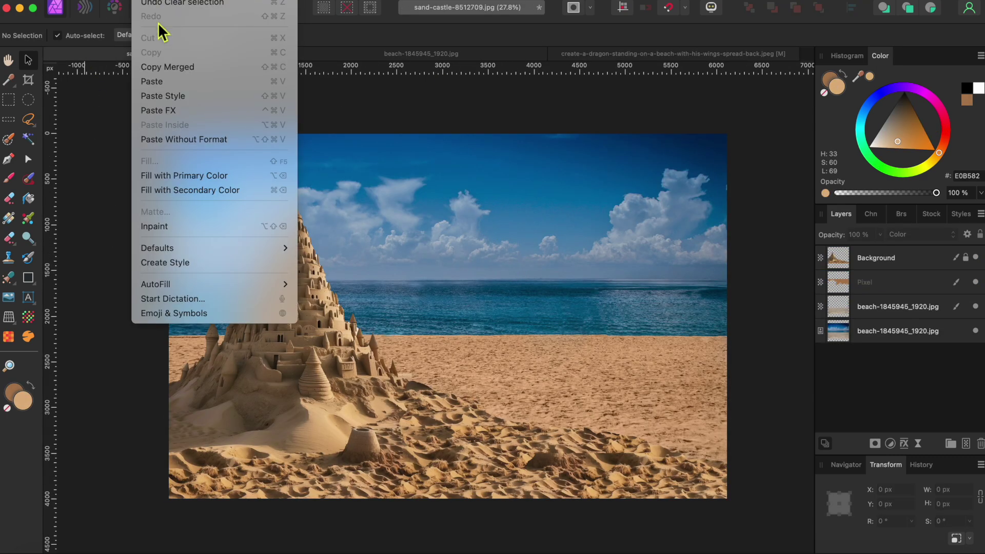
left_click(171, 84)
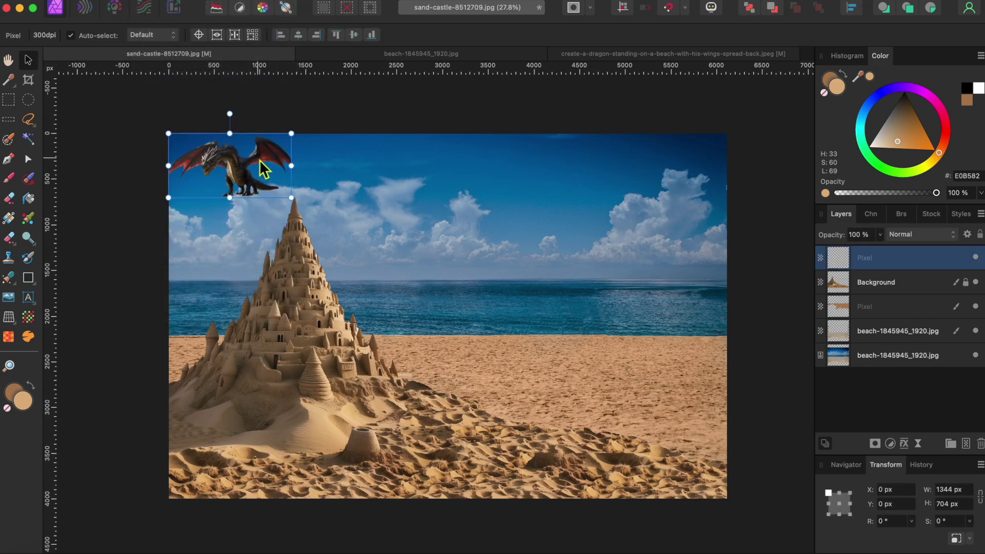
Enlarge the dragon to about 4661 × 2442 px on the beach beside the castle and place its layer below the sandcastle layer.
left_click_drag(264, 162, 746, 241)
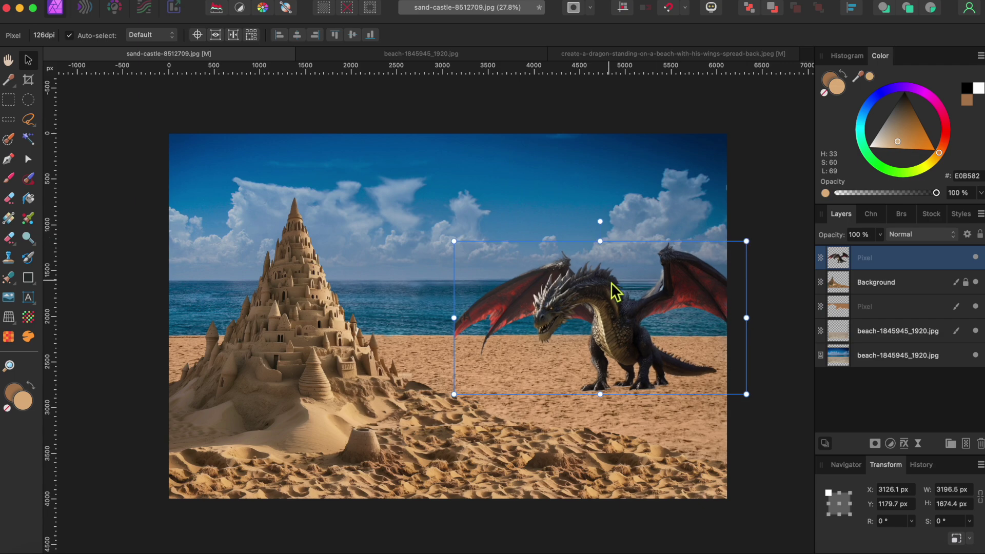
left_click_drag(460, 242, 320, 171)
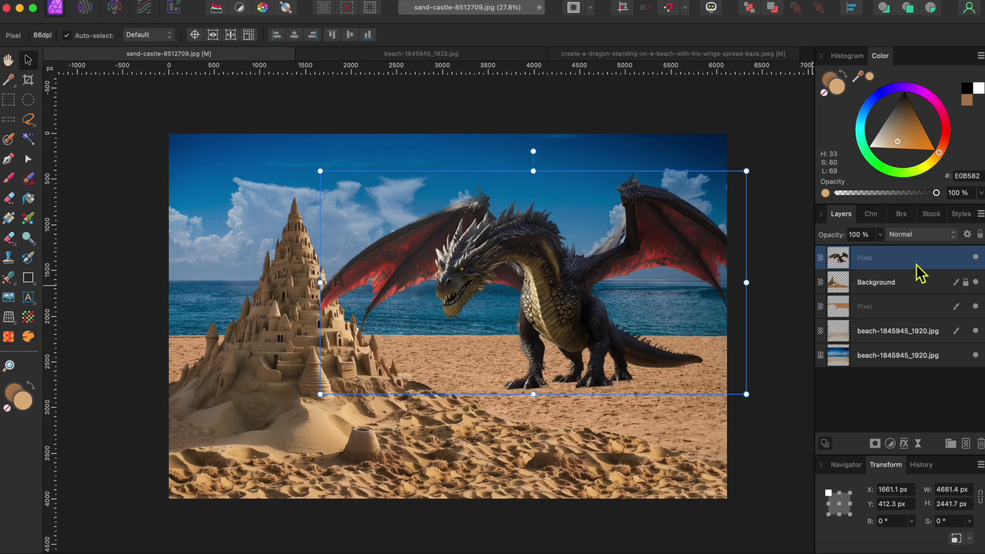
left_click_drag(916, 264, 898, 301)
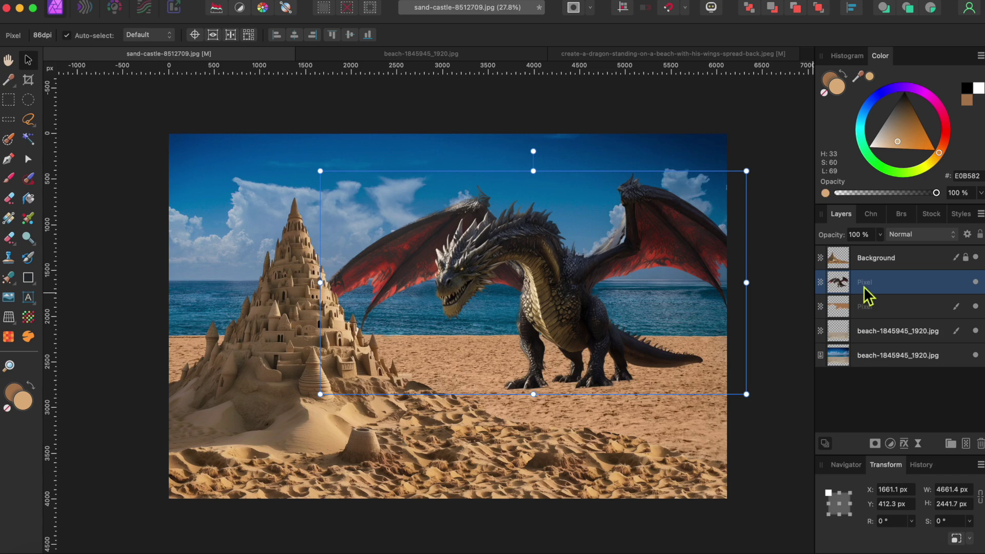
Duplicate the dragon layer and flip the lower copy vertically.
key("super+shift+n")
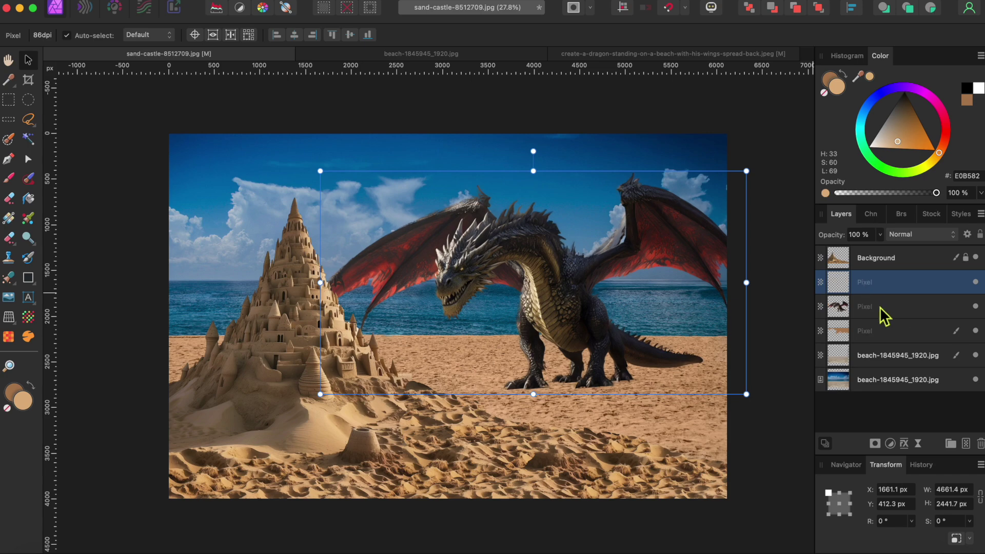
left_click(871, 308)
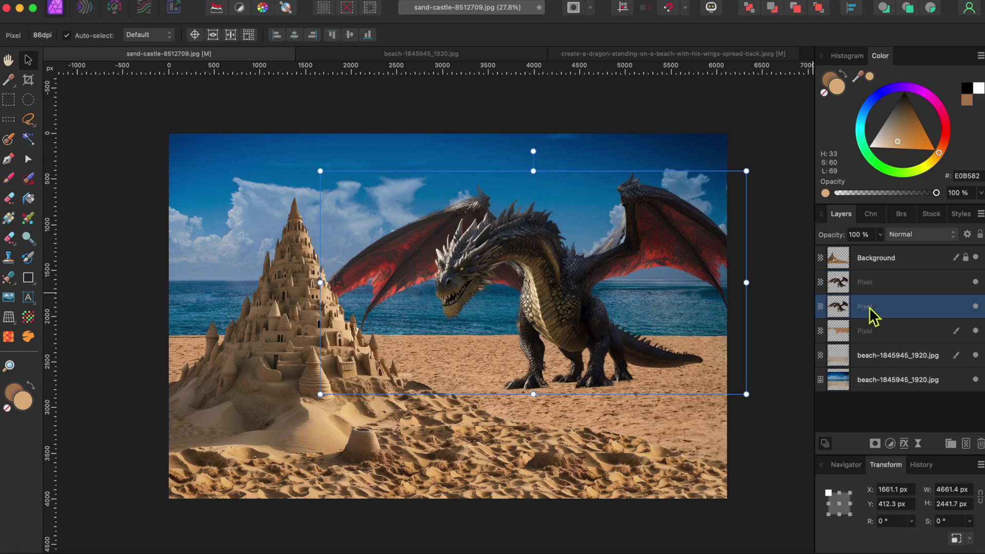
right_click(593, 311)
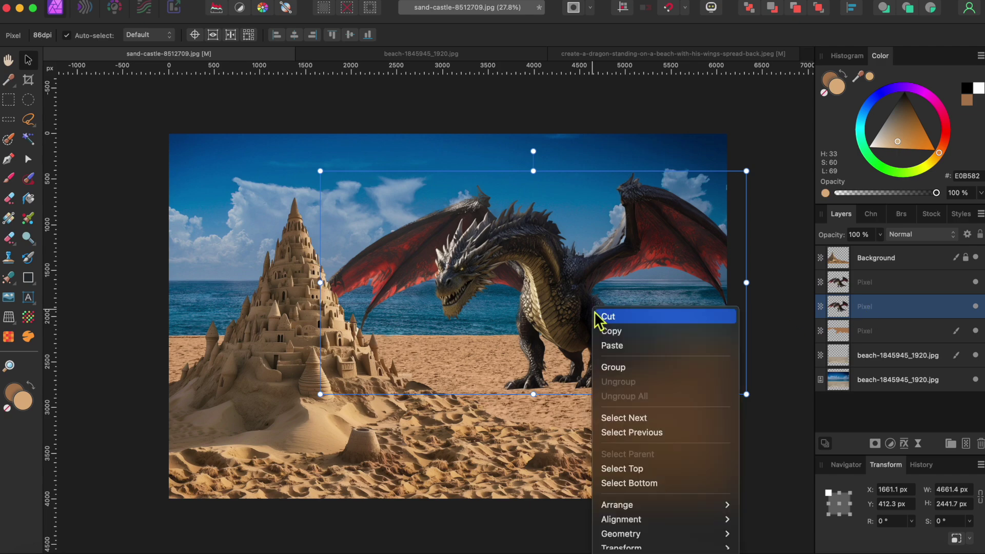
scroll(627, 493, "down", 4)
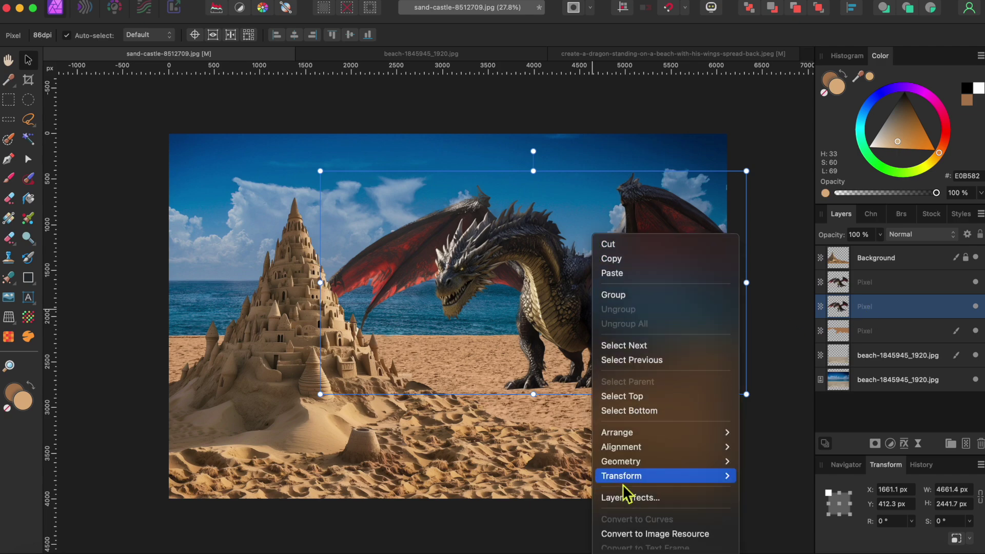
mouse_move(630, 438)
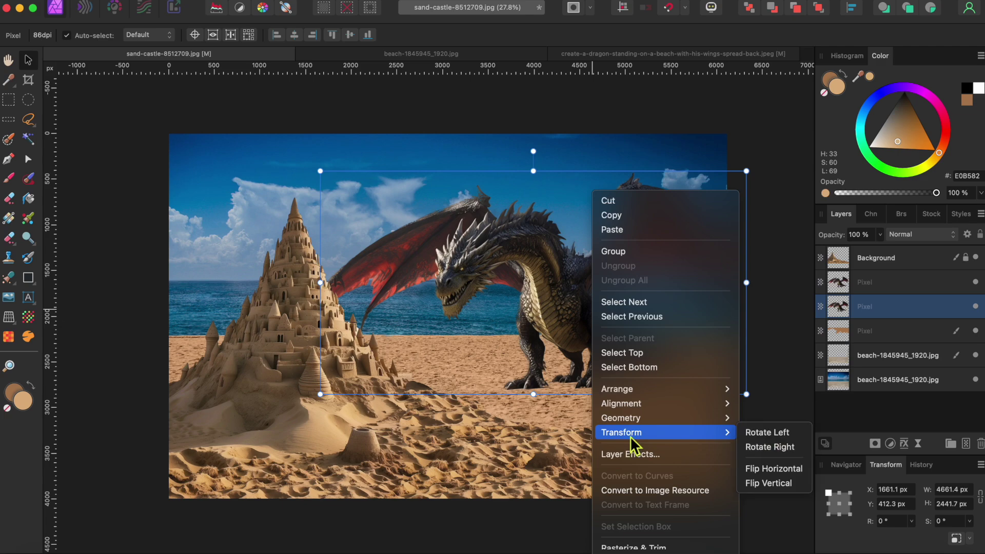
left_click(764, 483)
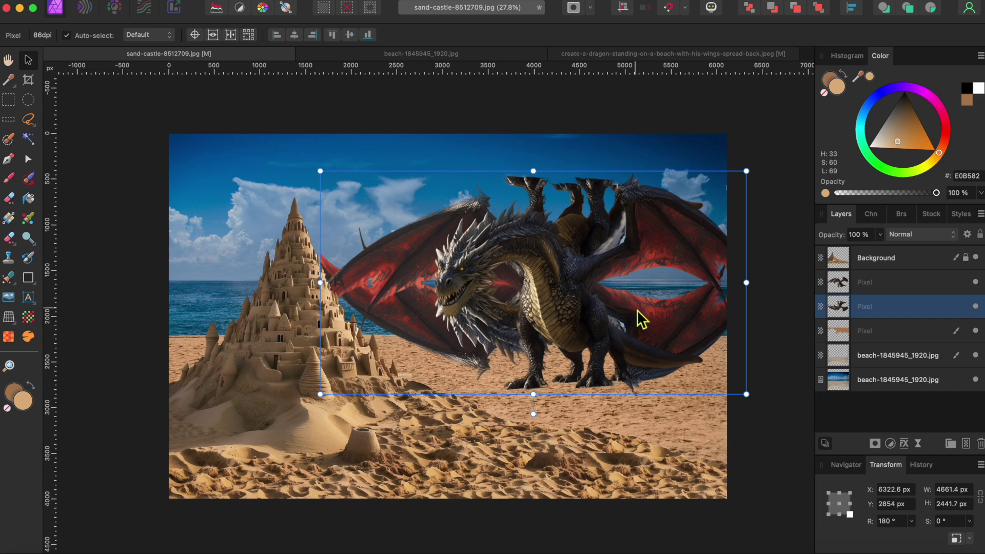
Move the flipped dragon copy down to meet the dragon's feet and squash it to about 814 px high.
left_click_drag(636, 308, 635, 494)
scroll(635, 494, "down", 2)
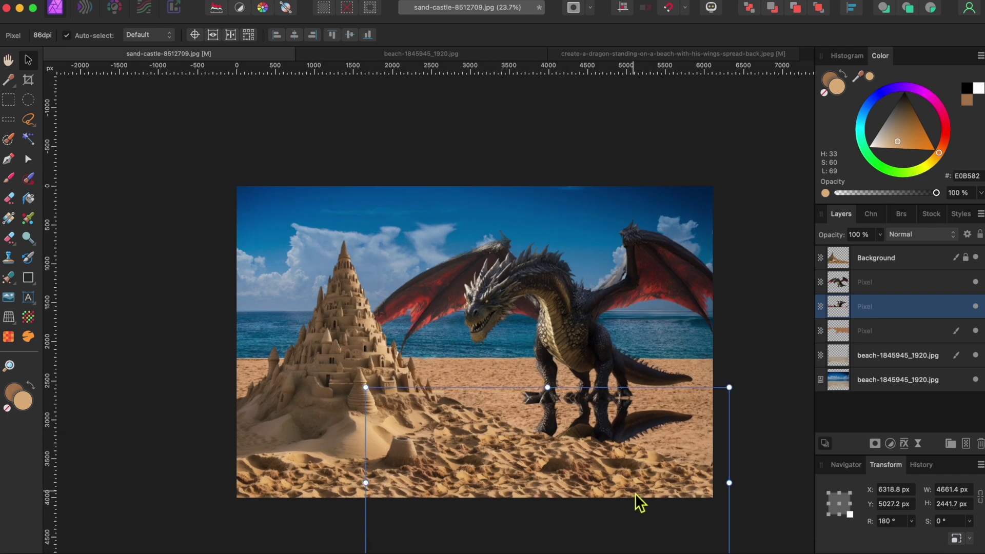
scroll(635, 495, "down", 2)
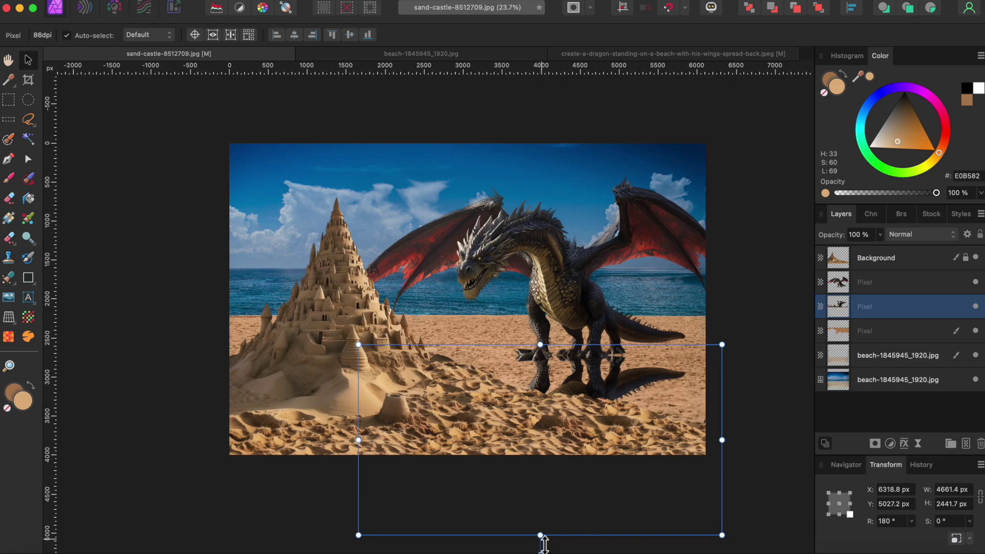
left_click_drag(544, 543, 530, 418)
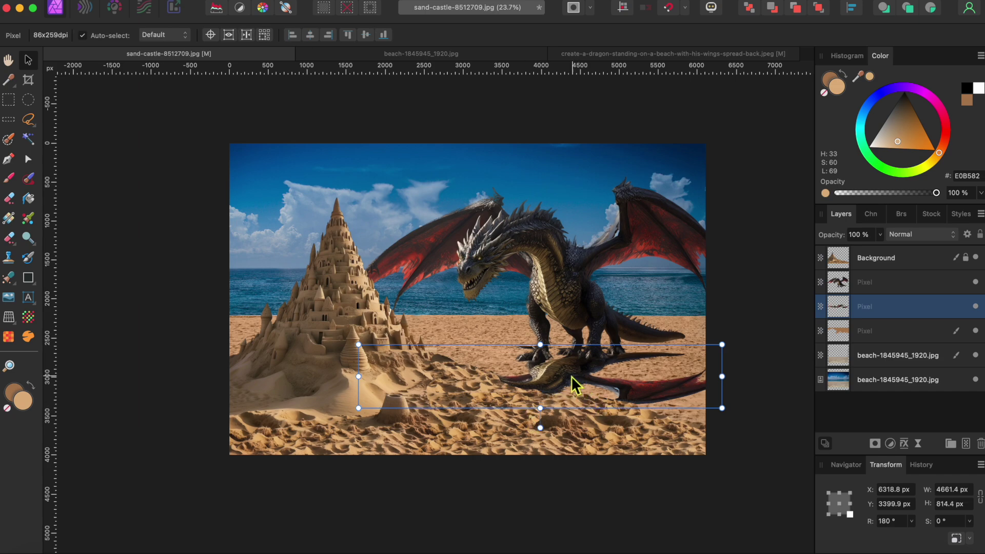
left_click_drag(566, 374, 565, 381)
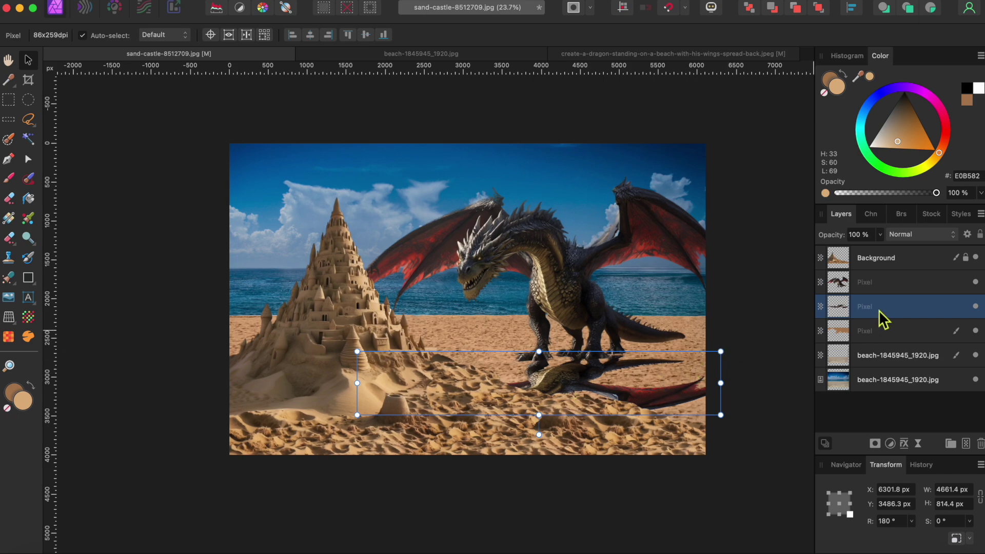
Apply a black Color Overlay layer effect at 100% opacity to the flipped dragon copy.
left_click(904, 443)
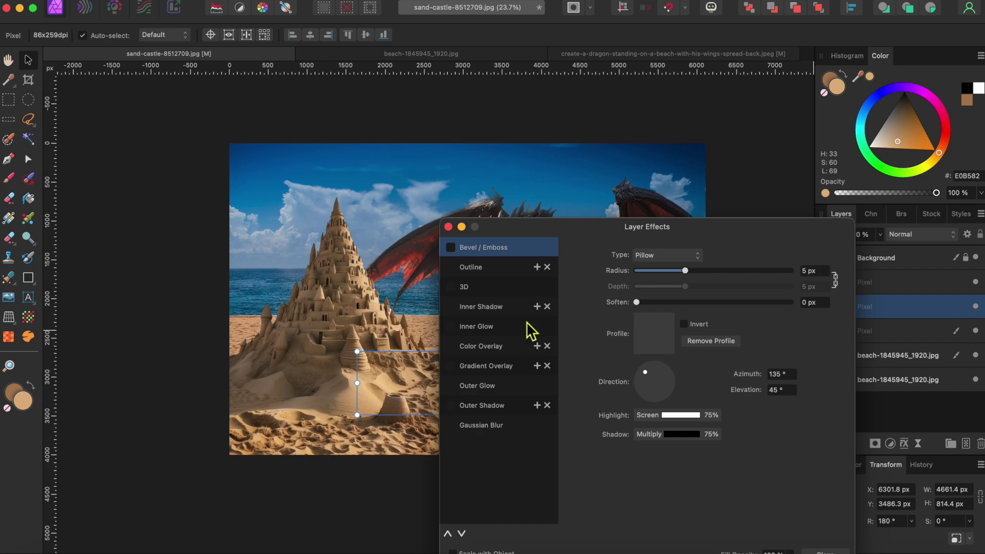
left_click_drag(602, 232, 206, 222)
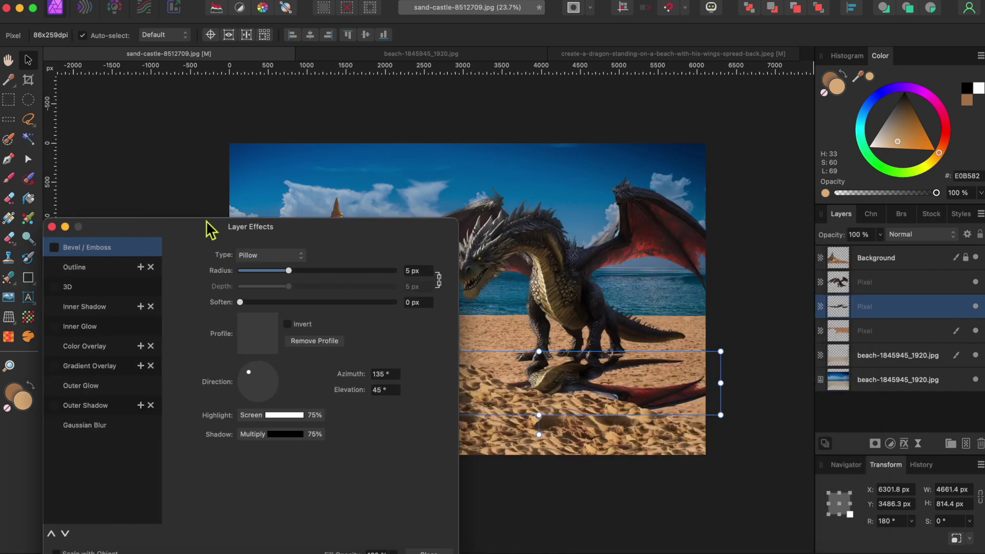
left_click(88, 346)
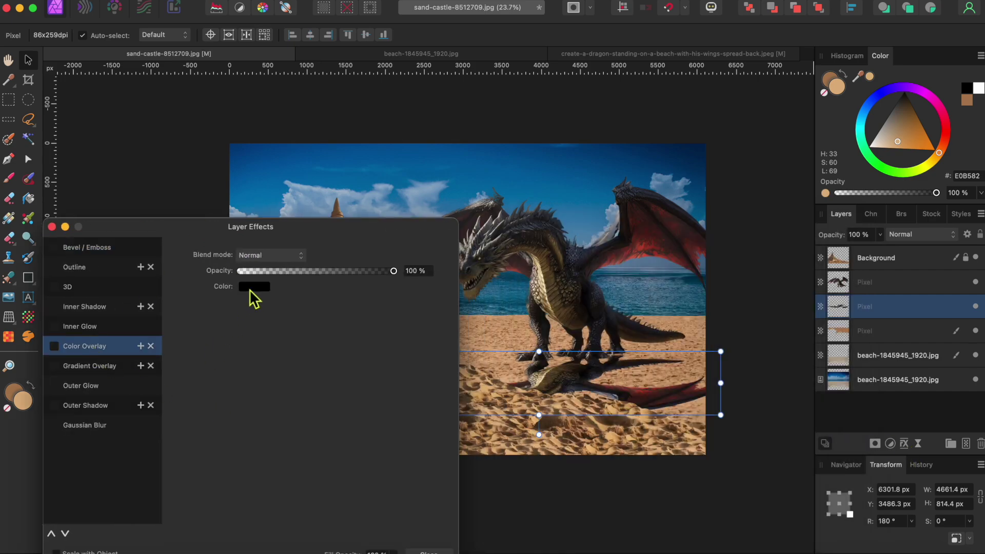
left_click(249, 290)
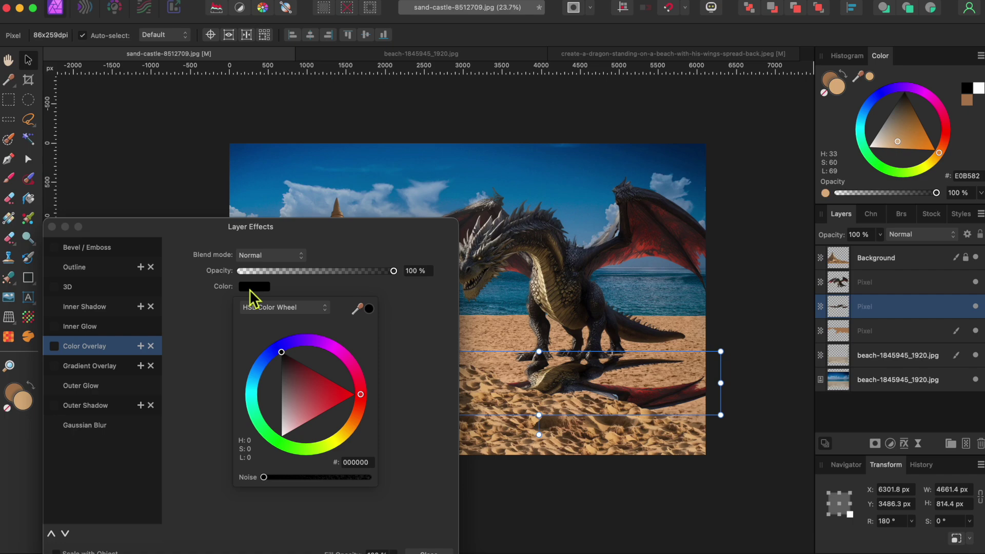
left_click(54, 347)
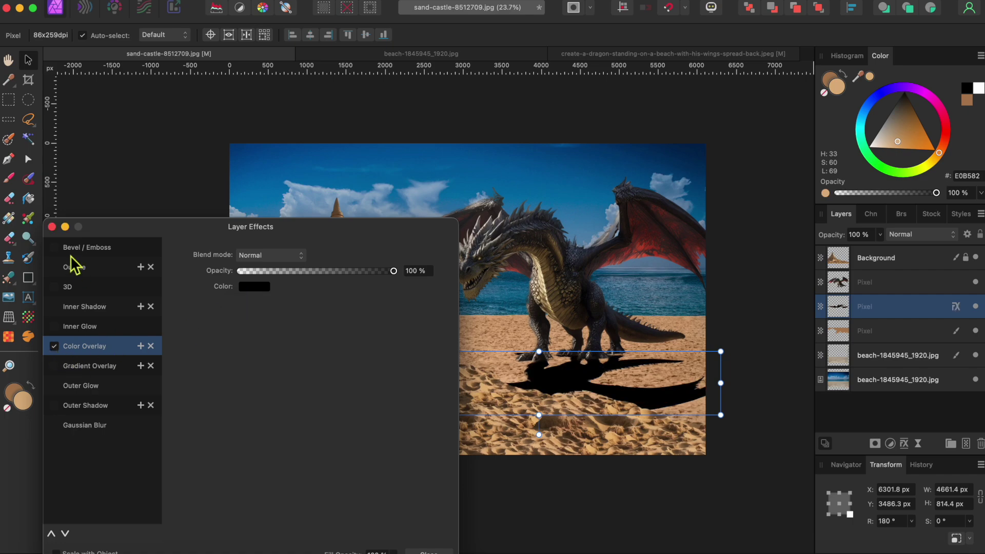
Add a Gaussian Blur layer effect with a 100 px radius to the black dragon shadow.
left_click(85, 426)
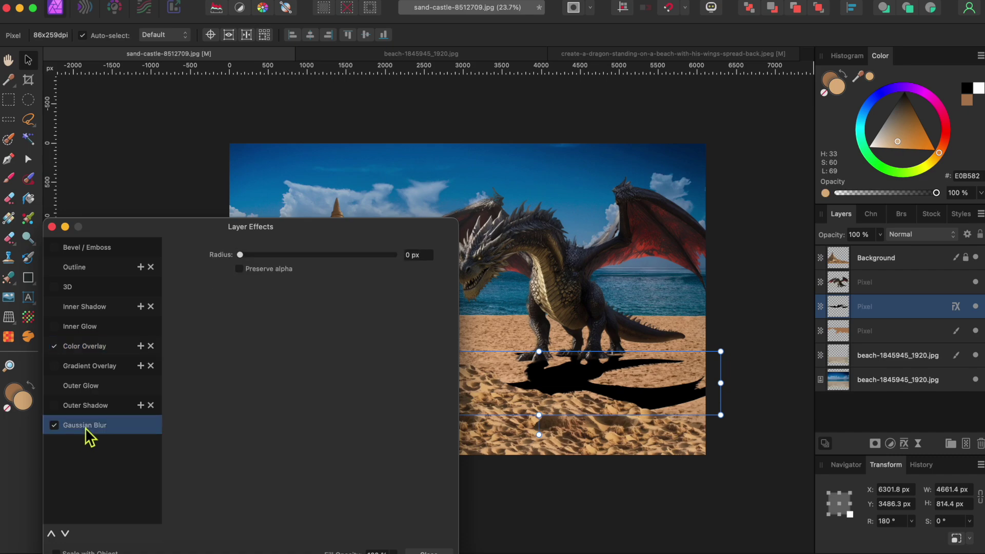
left_click_drag(246, 255, 387, 278)
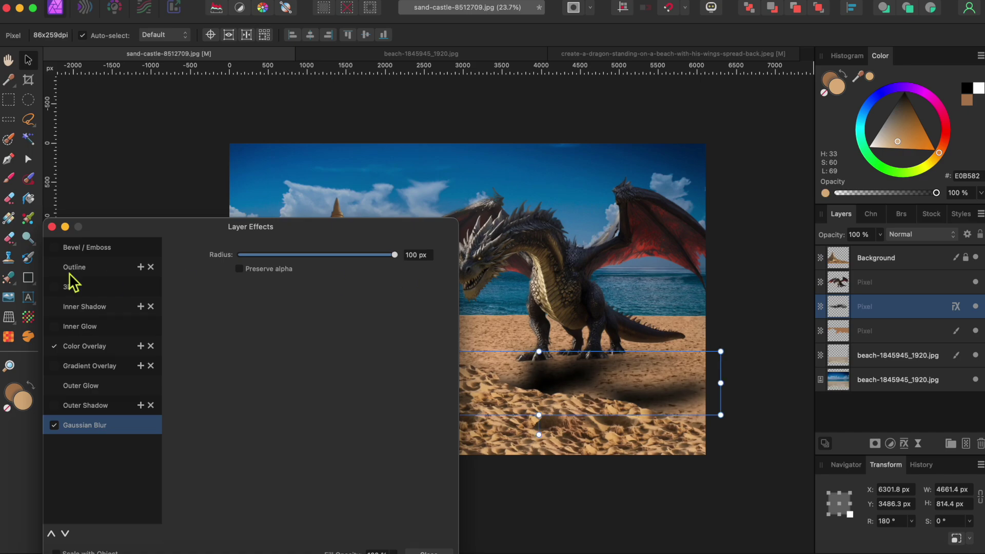
left_click(52, 226)
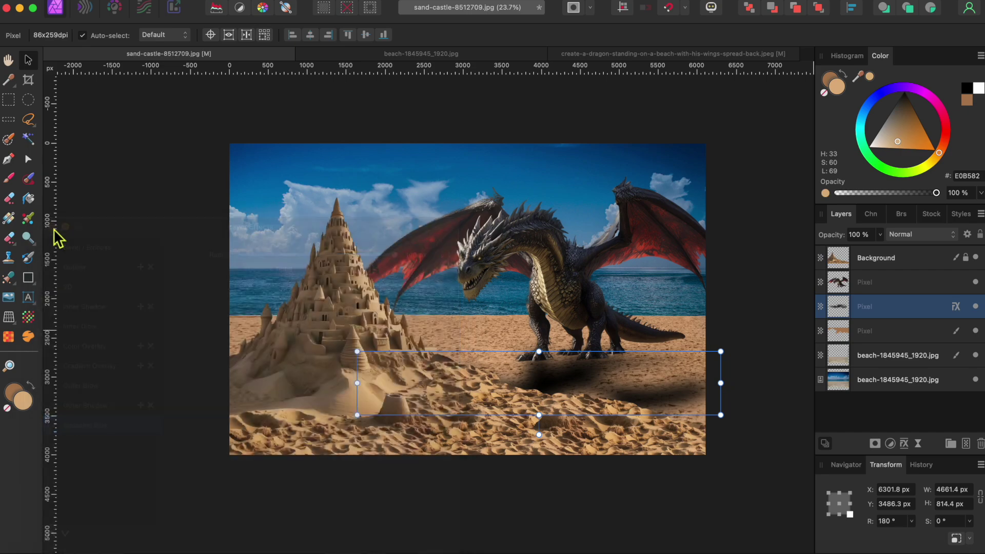
Lower the dragon shadow layer's opacity to about 90%.
left_click(880, 234)
left_click_drag(880, 248, 870, 251)
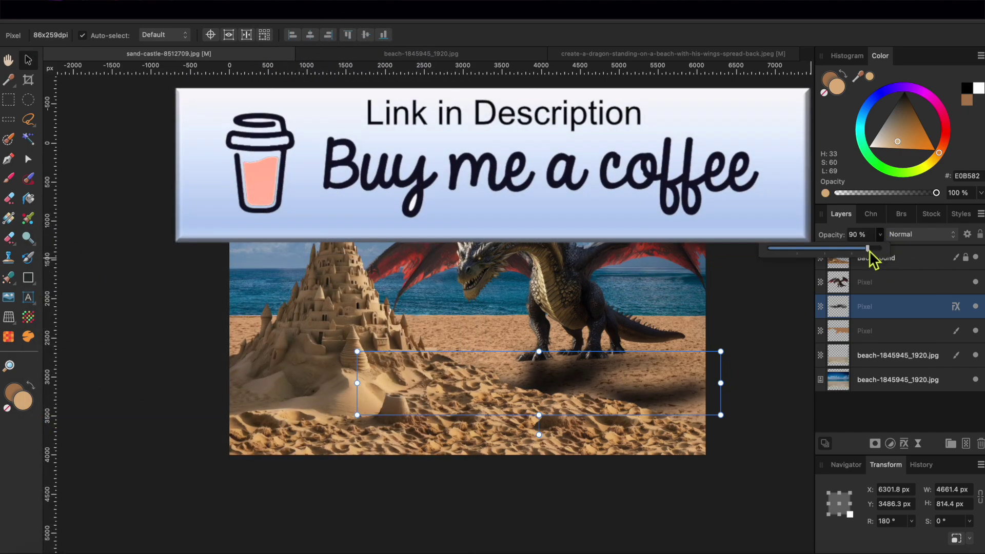